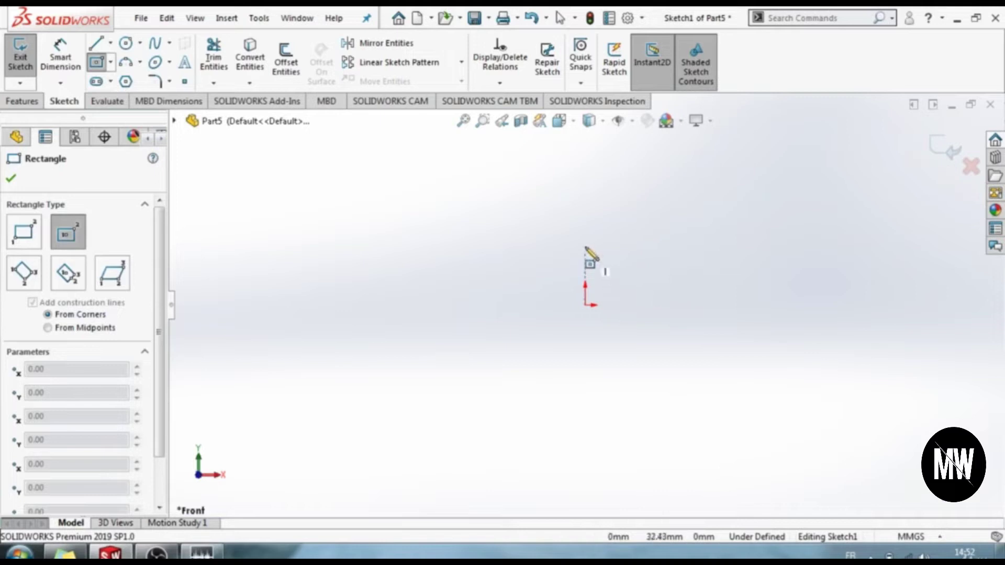
# Step: Sketch a centre rectangle about 268 by 70 mm, centred above the origin with its lower edge through it, as construction geometry
pyautogui.click(585, 242)
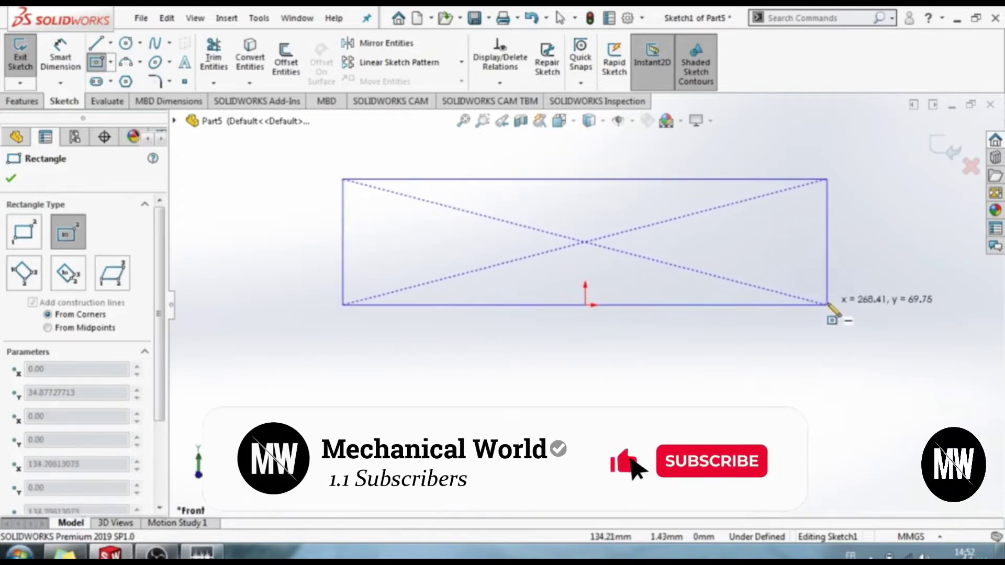
pyautogui.click(827, 305)
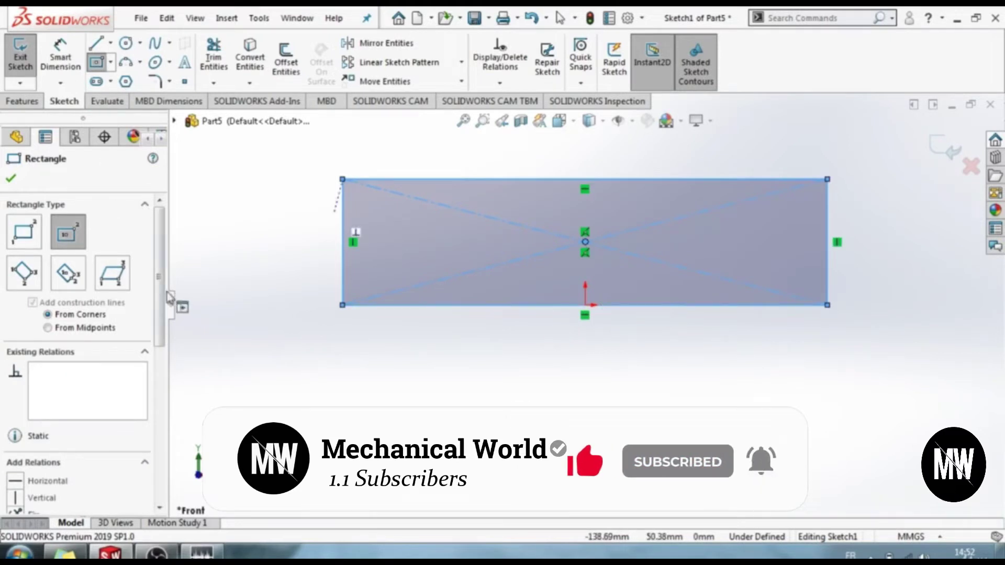
pyautogui.scroll(-5, 58, 335)
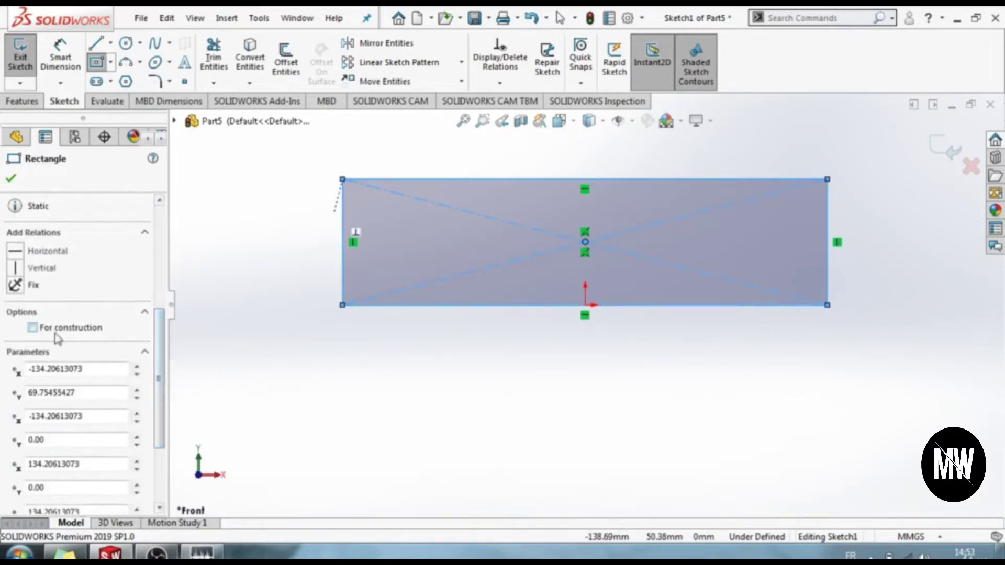
pyautogui.click(33, 327)
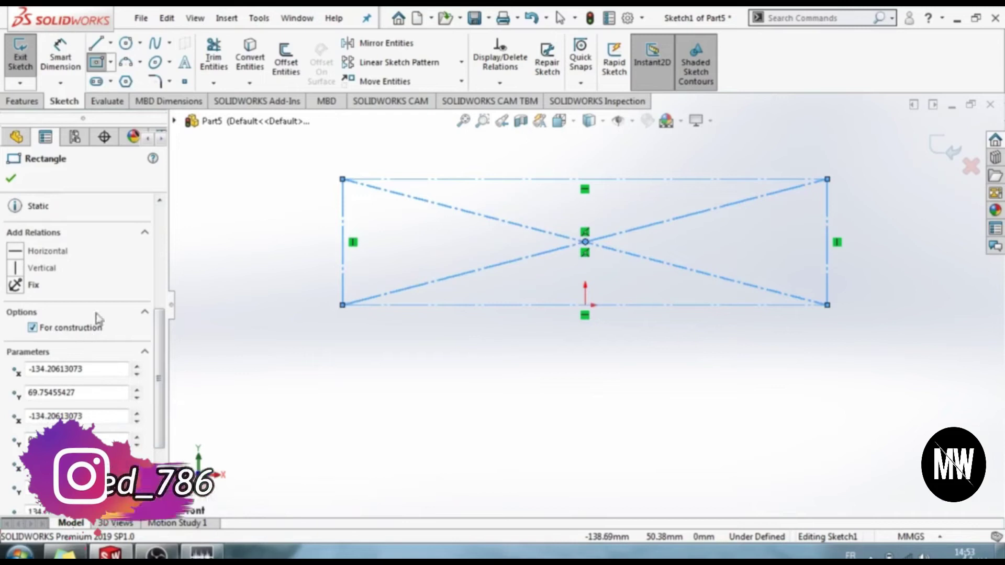
pyautogui.click(12, 178)
# Step: Dimension the construction rectangle's left vertical side to 3 mm
pyautogui.press('f')
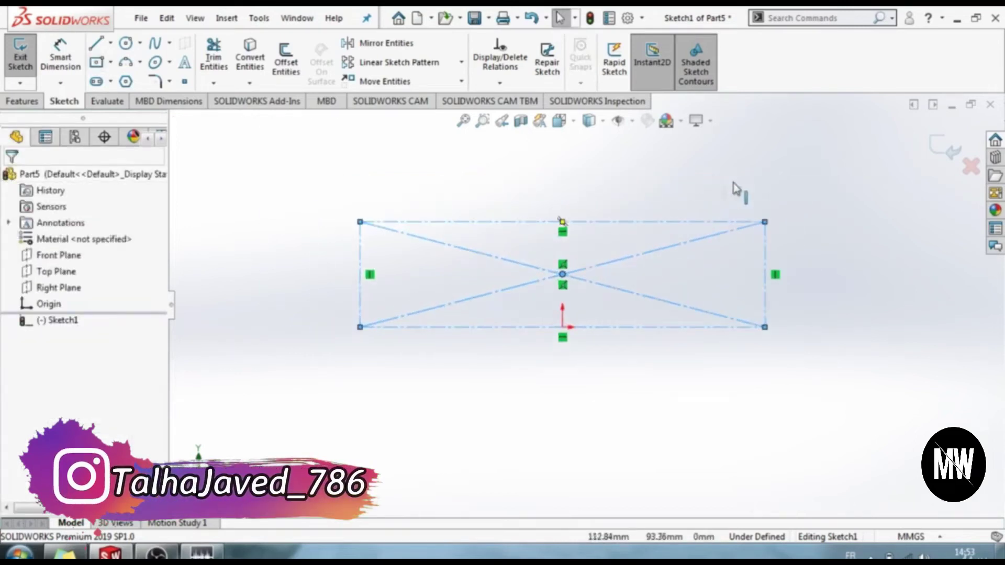
pyautogui.click(60, 58)
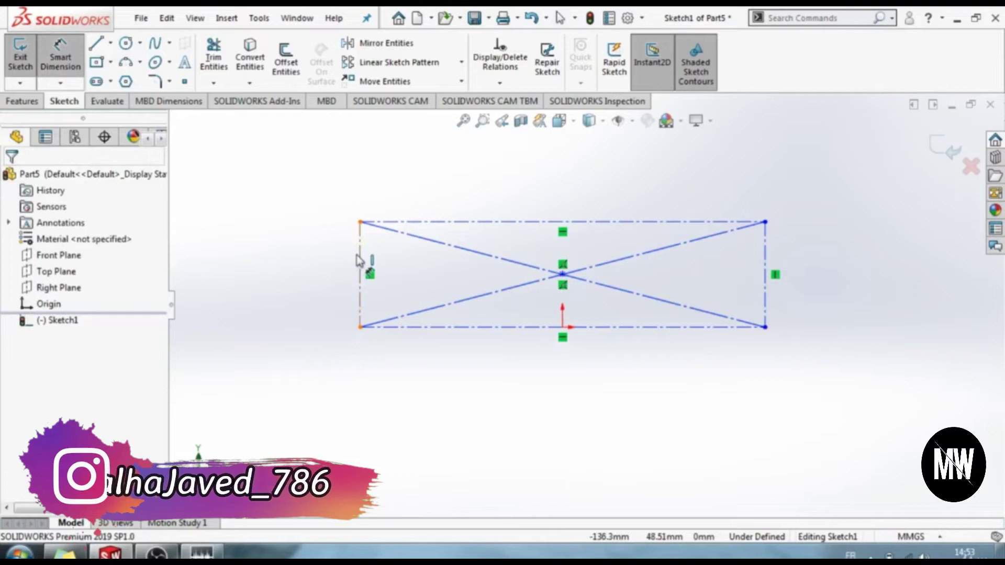
pyautogui.click(358, 260)
pyautogui.click(257, 275)
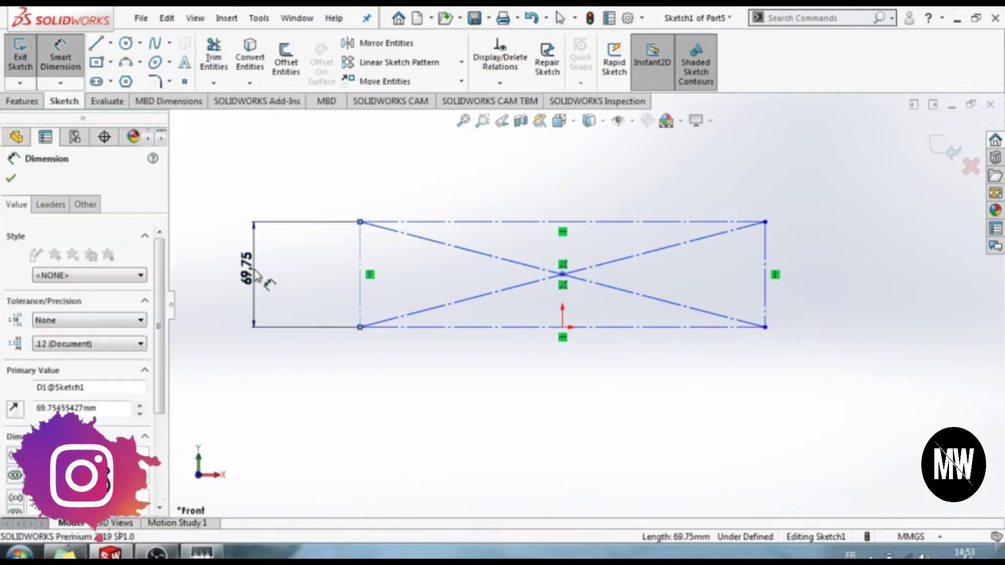
pyautogui.write('3')
pyautogui.press('Return')
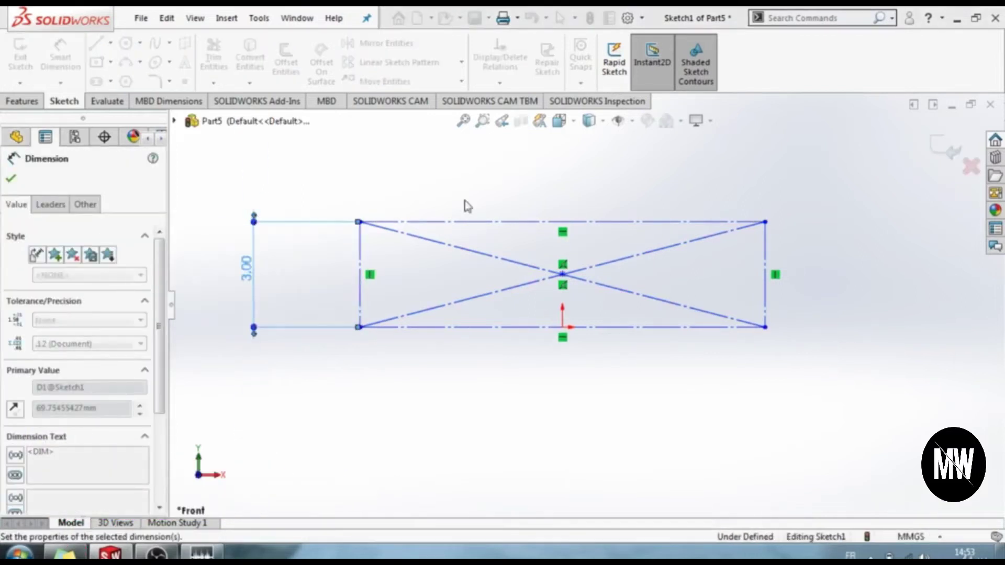
# Step: Dimension the rectangle's upper horizontal edge to 60 mm
pyautogui.click(482, 222)
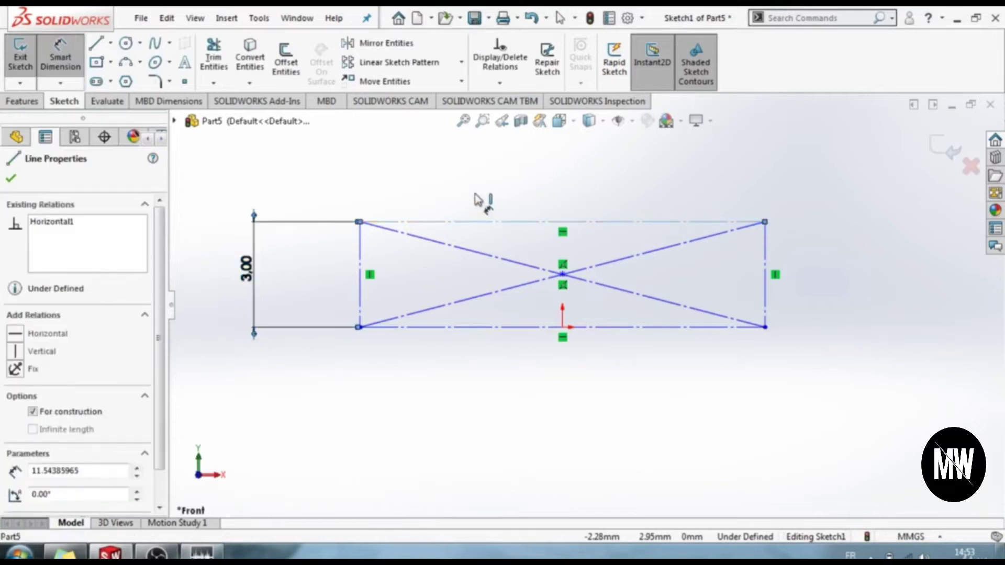
pyautogui.click(479, 202)
pyautogui.write('1')
pyautogui.press('BackSpace')
pyautogui.write('-')
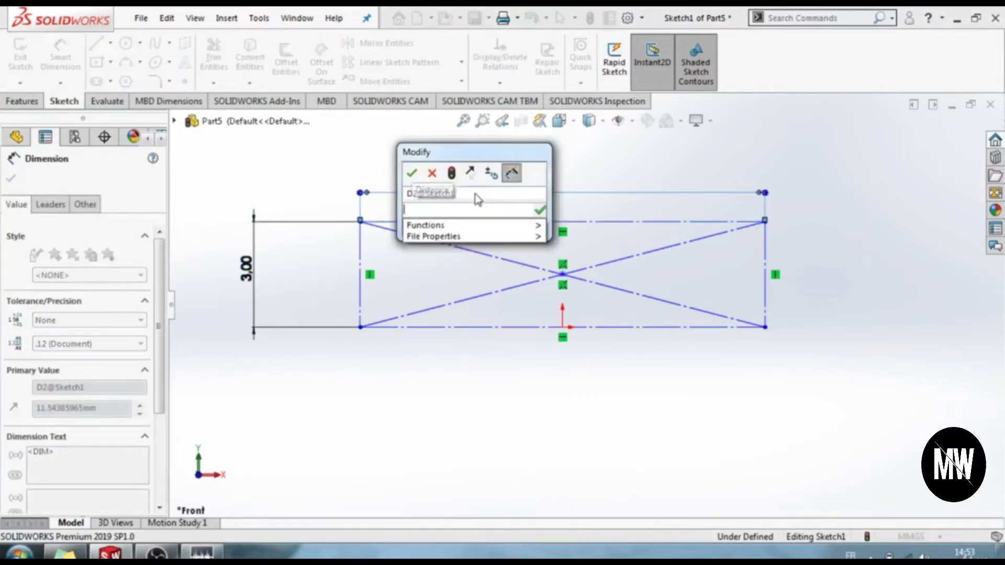
pyautogui.write('60')
pyautogui.press('Return')
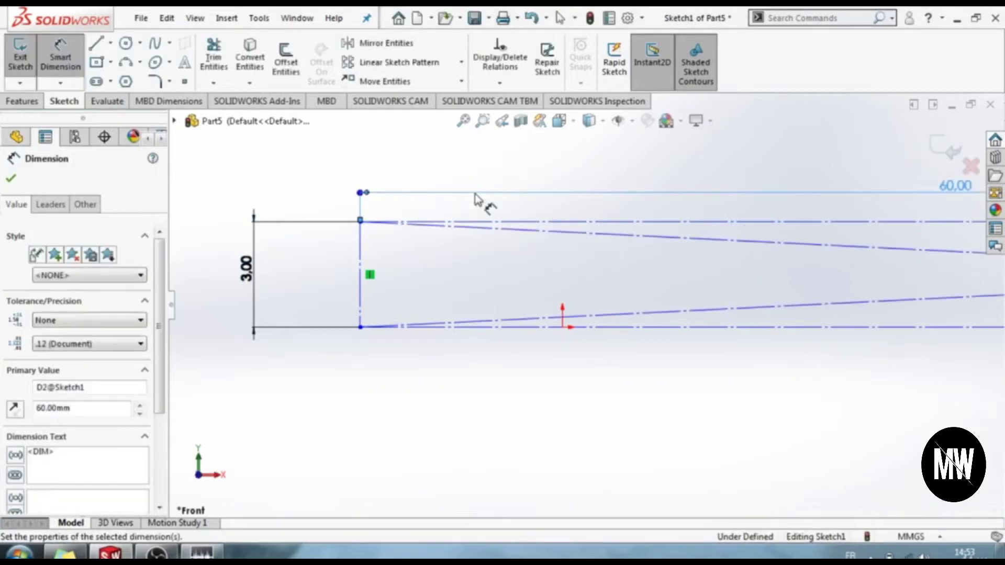
# Step: Draw a vertical centerline about 16 mm long upward from the origin
pyautogui.scroll(5, 677, 201)
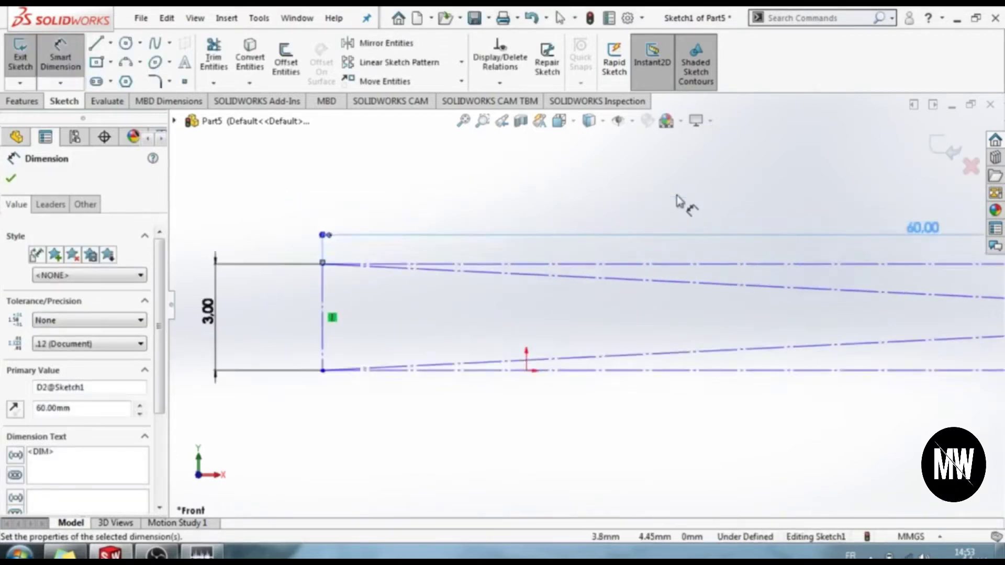
pyautogui.click(112, 43)
pyautogui.click(125, 78)
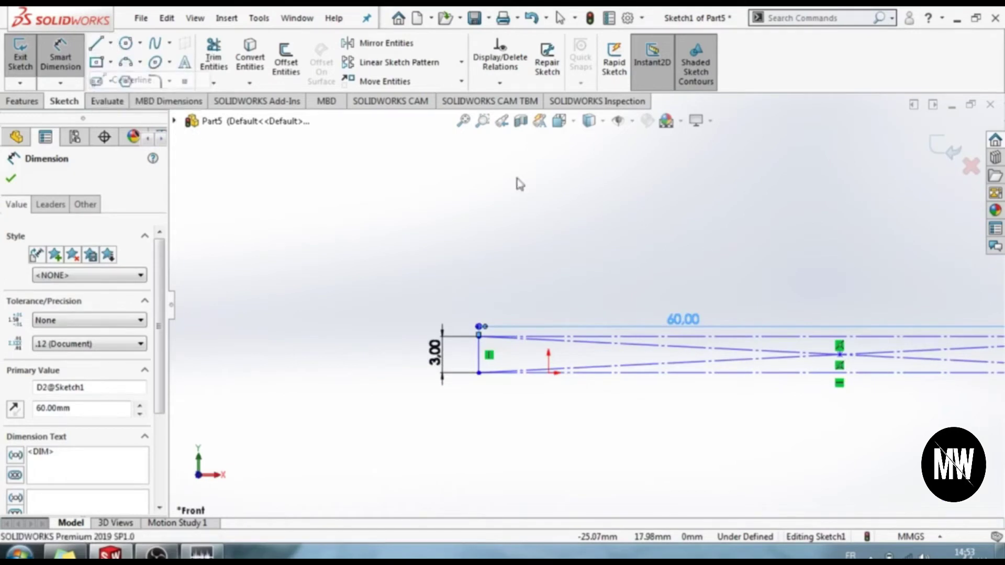
pyautogui.click(547, 373)
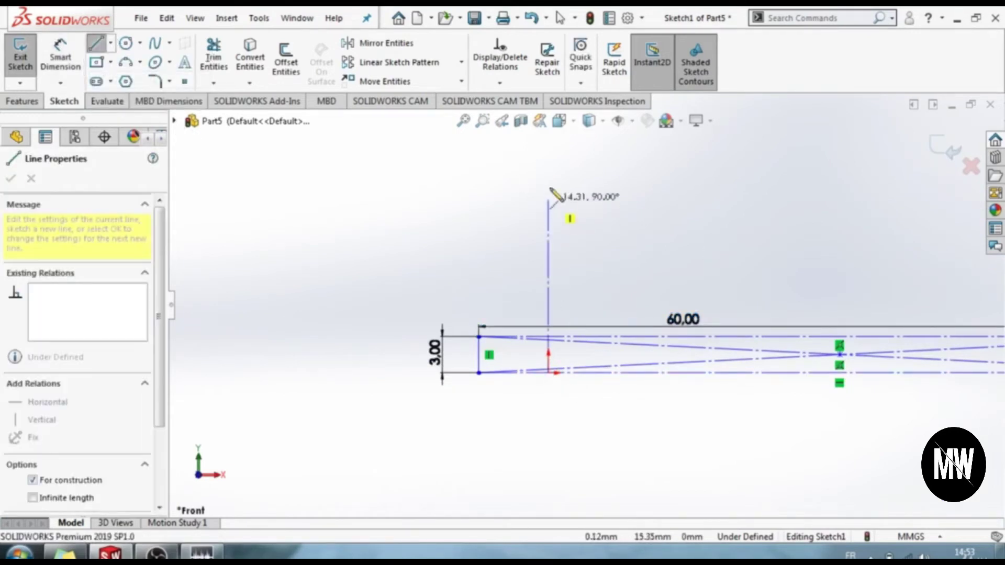
pyautogui.click(548, 173)
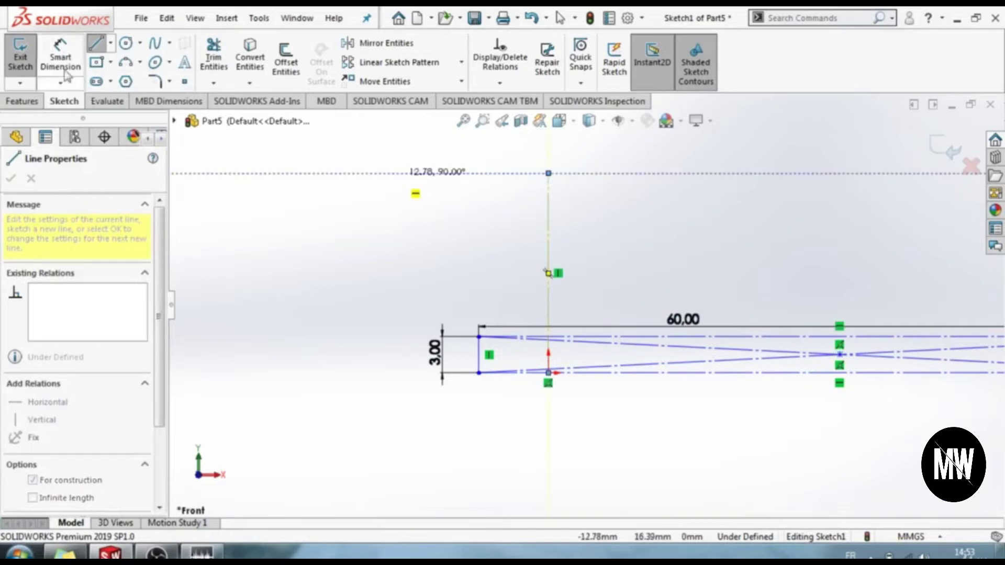
pyautogui.press('Escape')
# Step: Make the rectangle's two upper corner points symmetric about the vertical centerline
pyautogui.scroll(1, 607, 427)
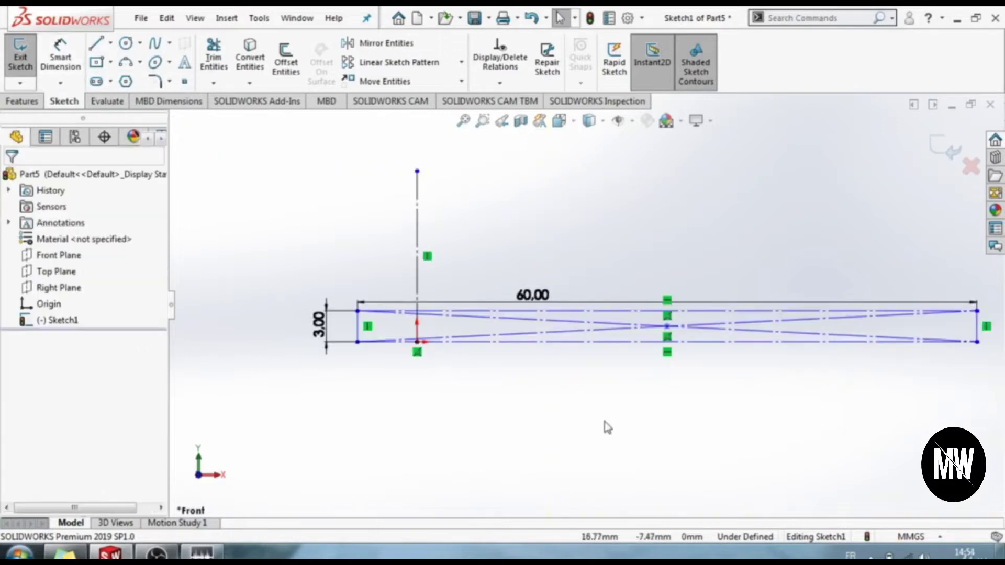
pyautogui.click(358, 311)
pyautogui.click(977, 311)
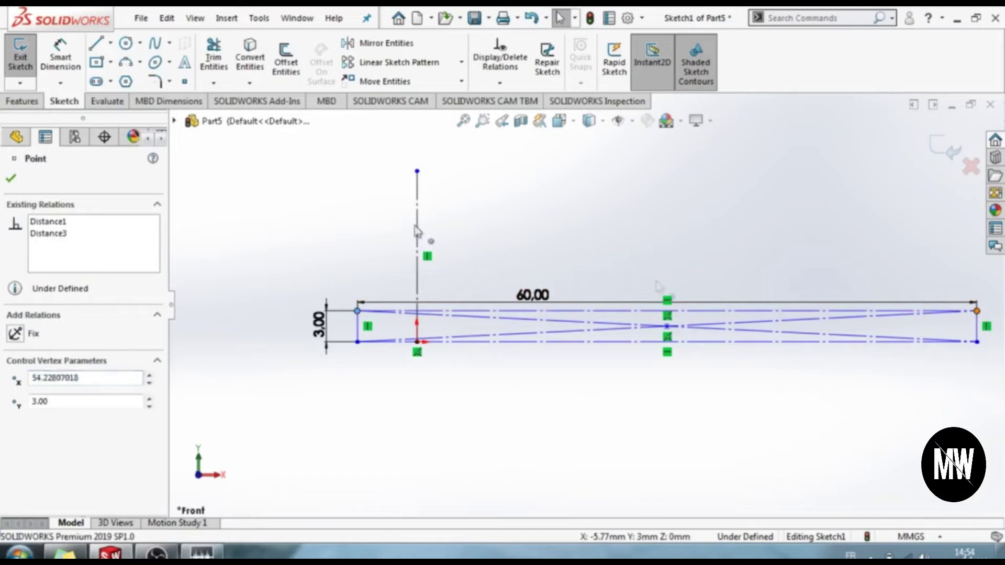
pyautogui.keyDown('ctrl'); pyautogui.click(417, 241); pyautogui.keyUp('ctrl')
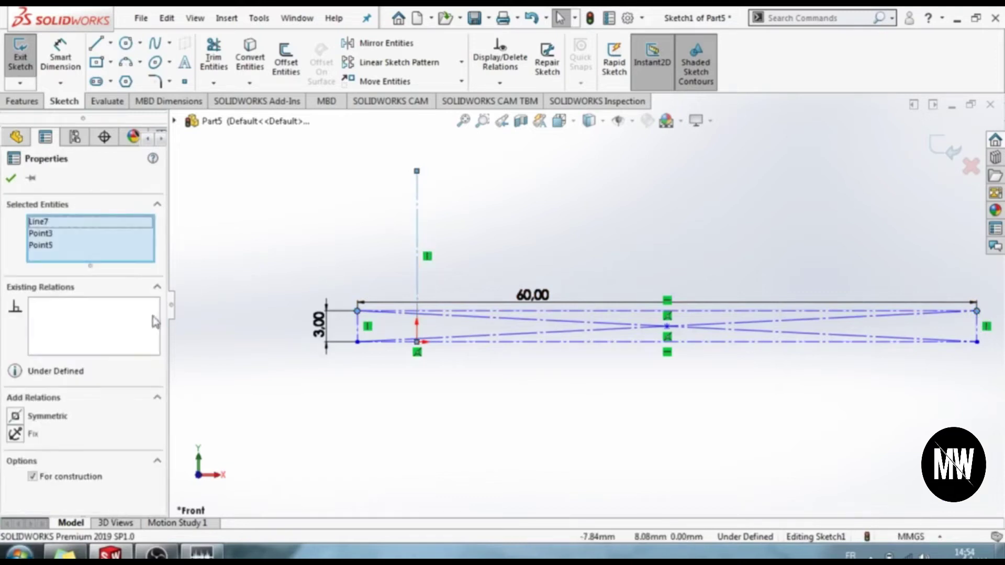
pyautogui.click(69, 422)
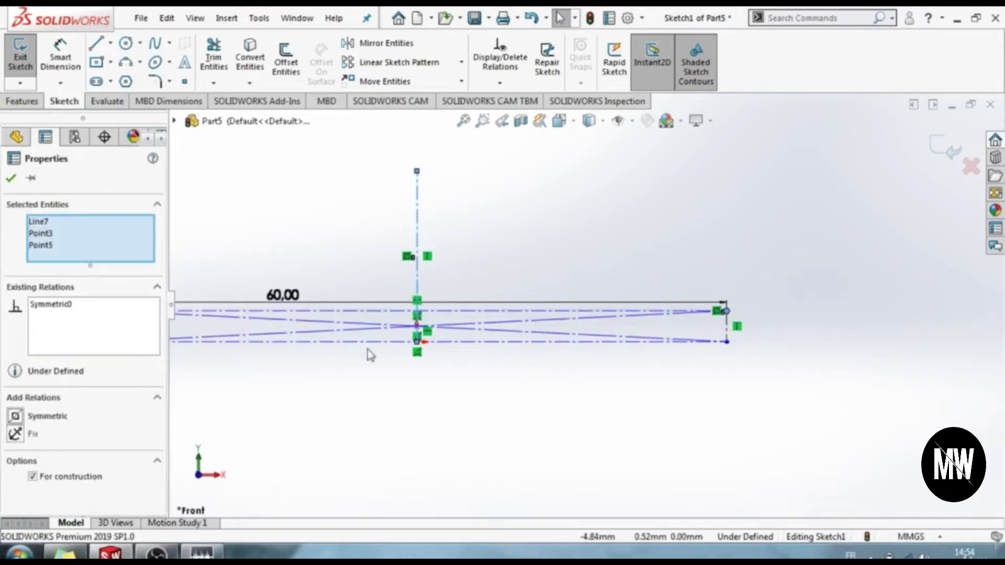
pyautogui.press('f')
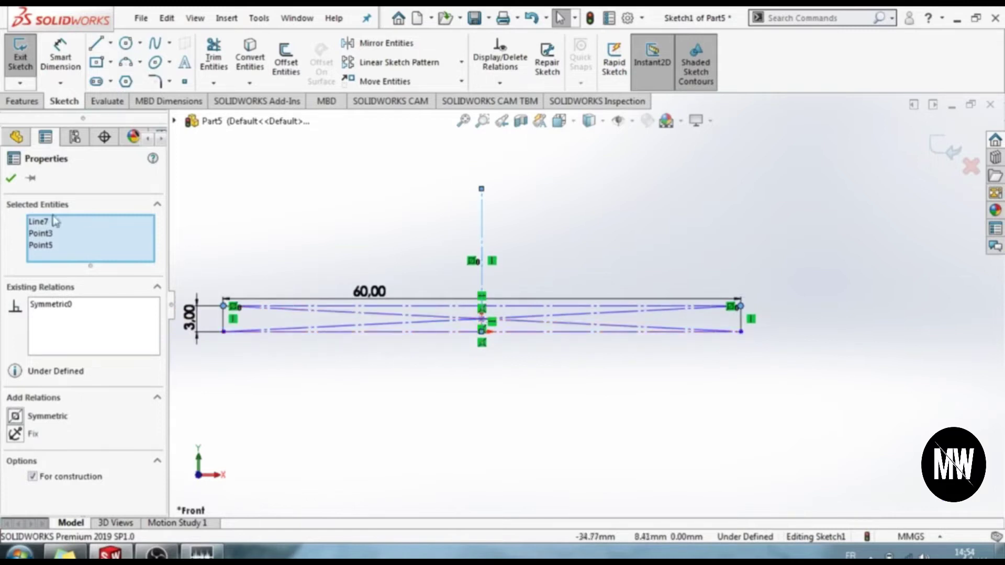
pyautogui.click(593, 270)
# Step: Place a sketch point on the rectangle's upper edge, about 9 mm left of the centerline
pyautogui.click(184, 81)
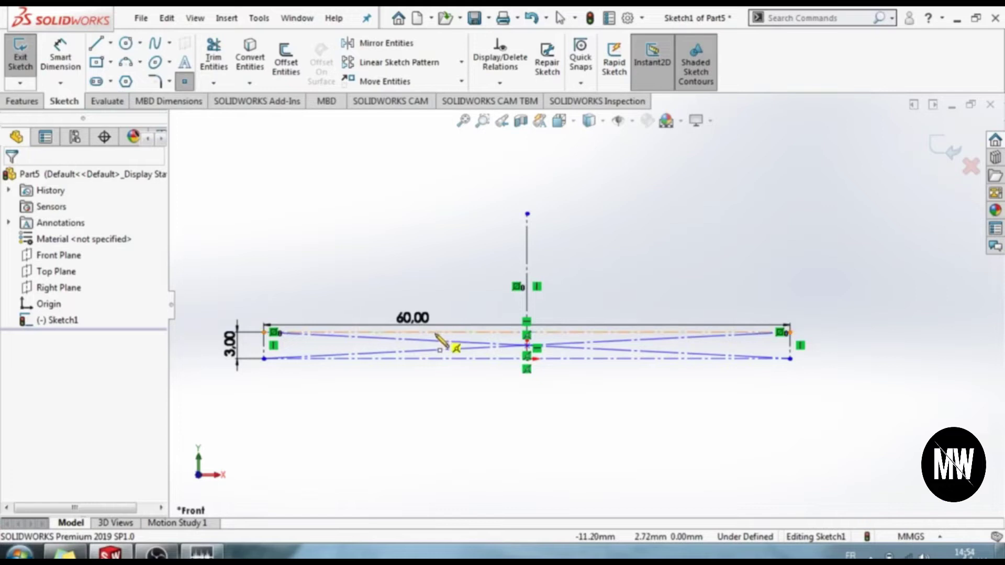
pyautogui.scroll(-1, 441, 343)
pyautogui.scroll(-1, 466, 336)
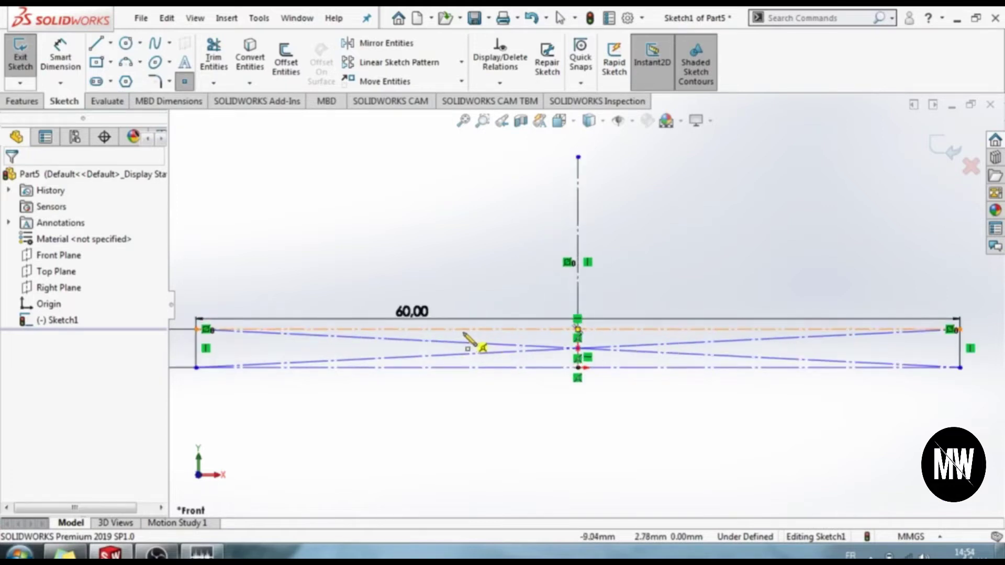
pyautogui.click(463, 330)
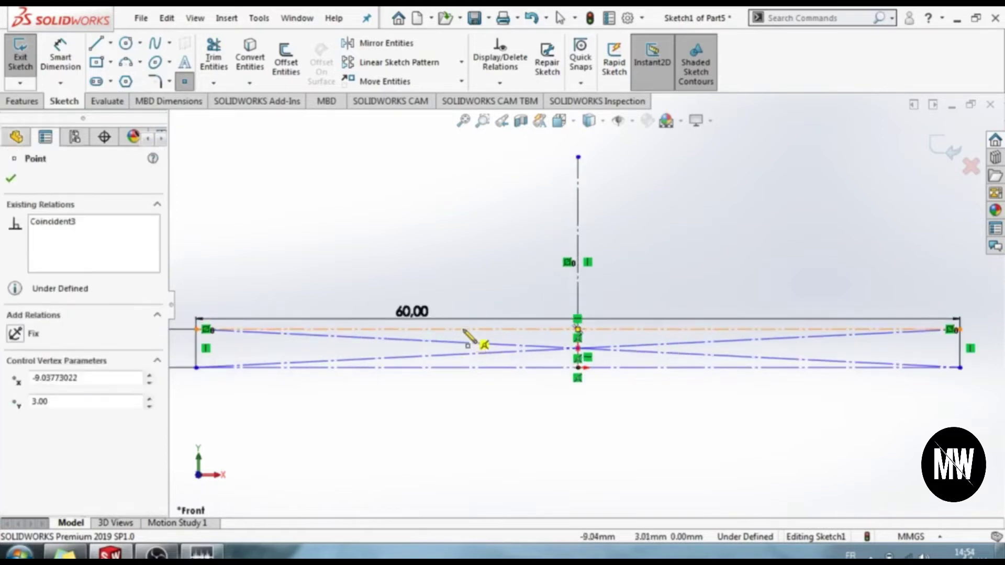
# Step: Dimension the distance between the sketch point and the vertical centerline to 17 mm
pyautogui.click(44, 68)
pyautogui.click(462, 330)
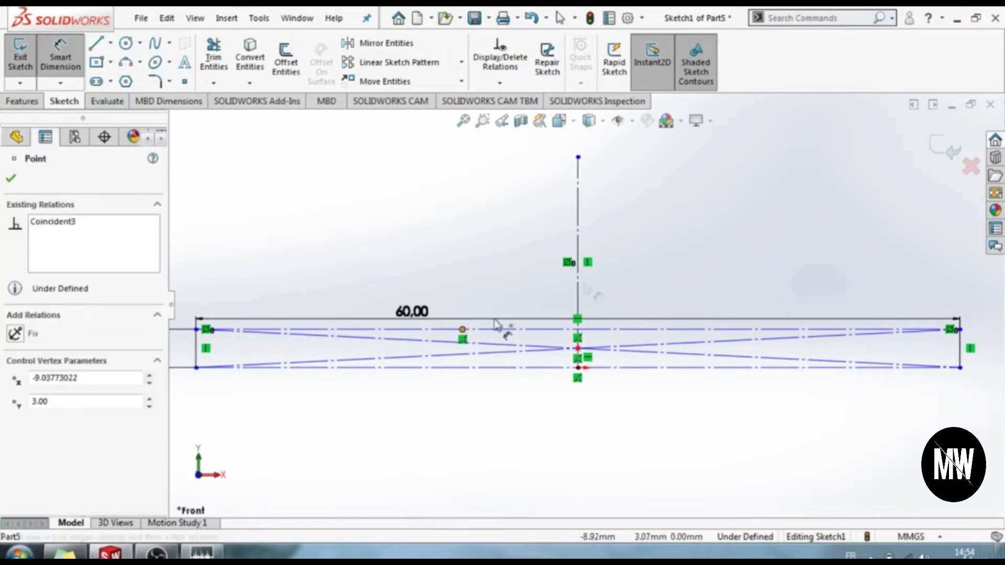
pyautogui.click(578, 290)
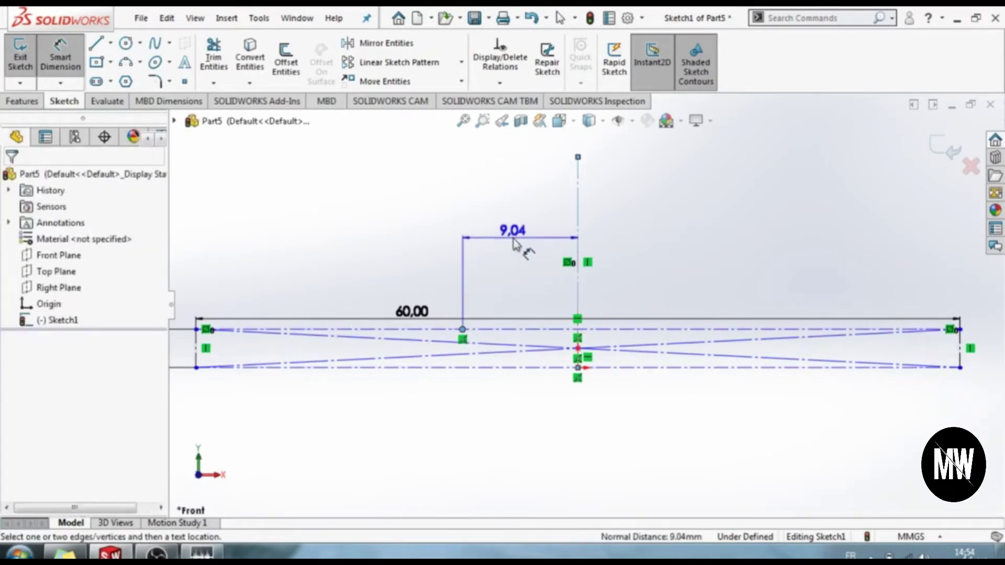
pyautogui.click(517, 247)
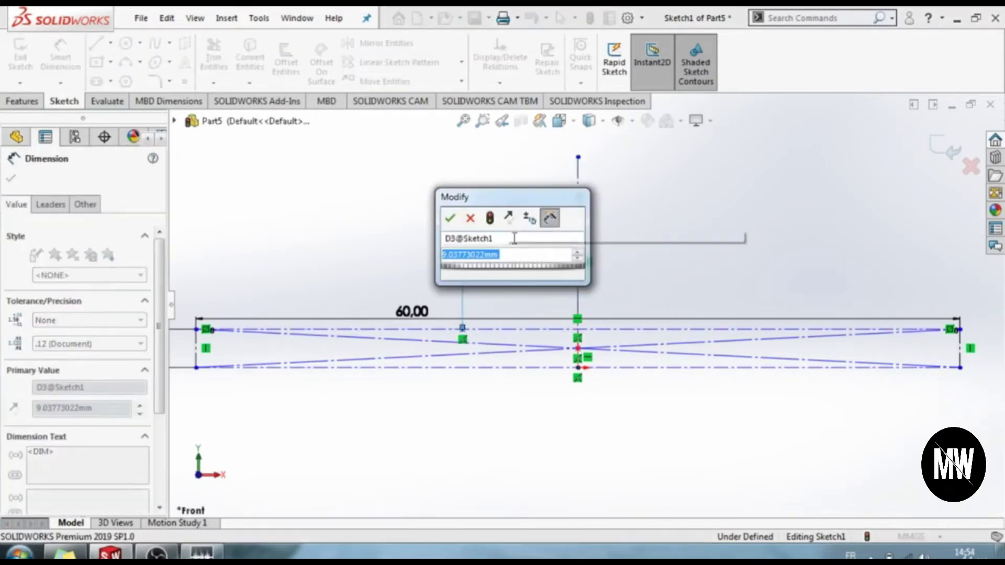
pyautogui.click(450, 218)
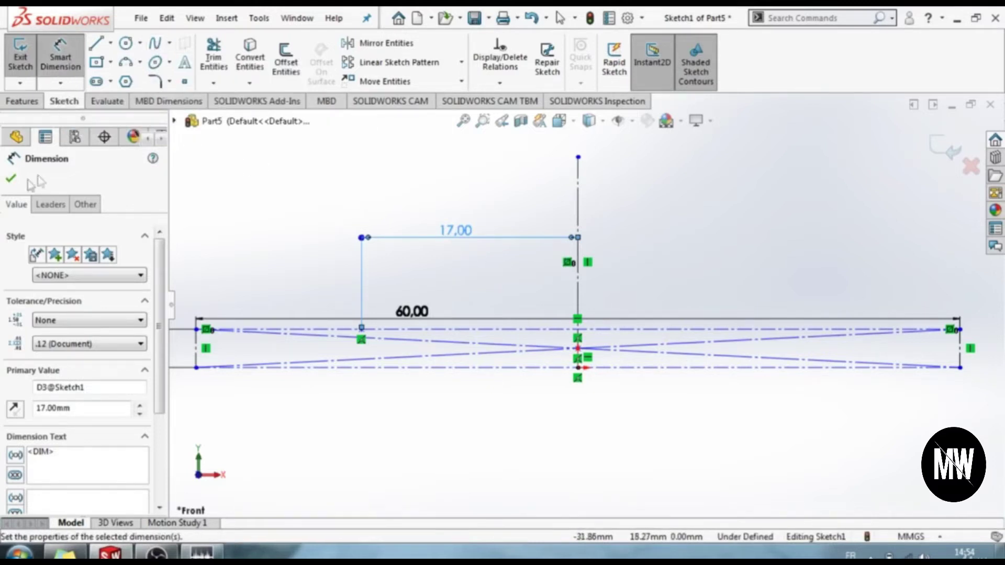
pyautogui.click(11, 180)
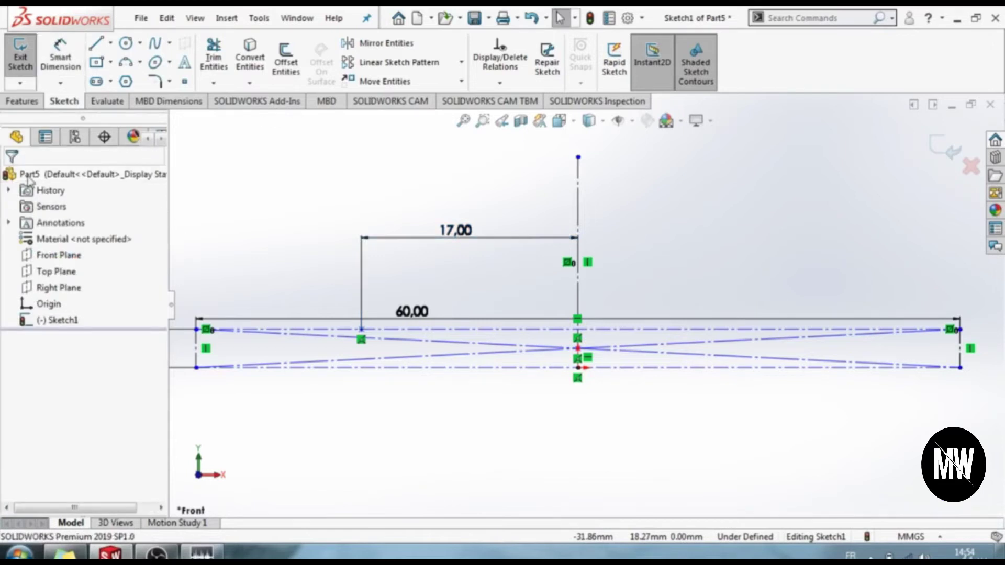
# Step: Draw a spline from the rectangle's lower-left corner through the point on the upper edge to the origin
pyautogui.click(155, 46)
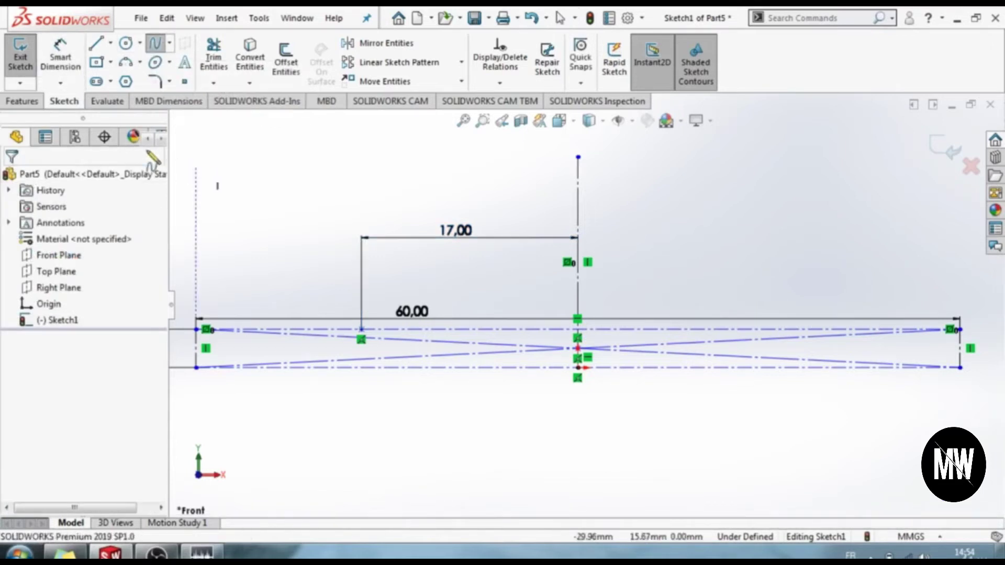
pyautogui.click(196, 368)
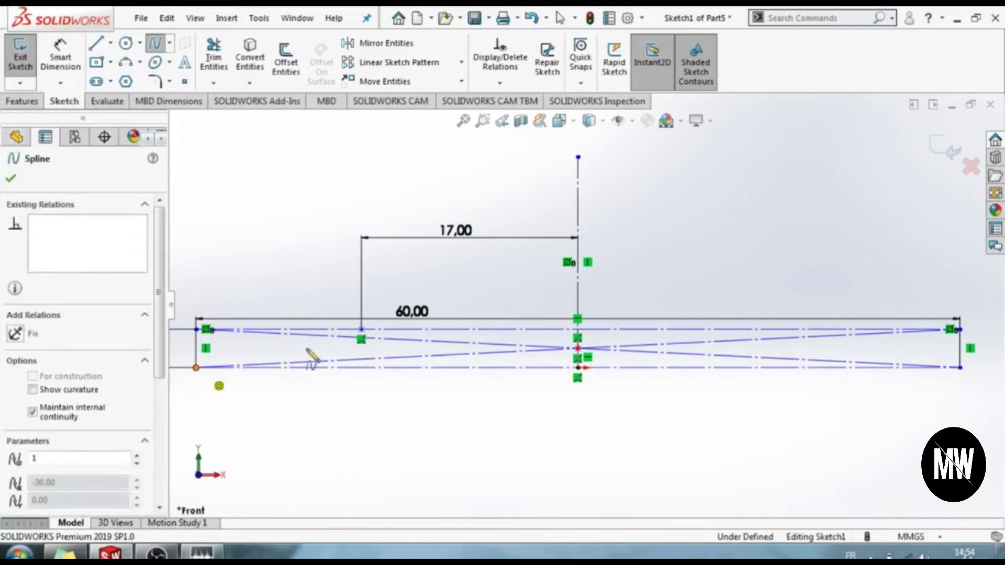
pyautogui.click(361, 330)
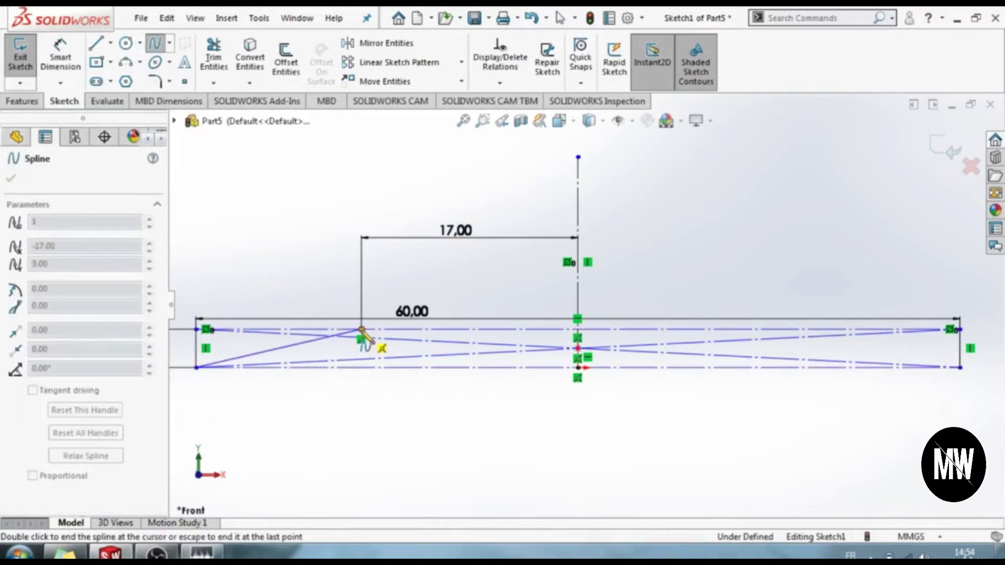
pyautogui.click(577, 367)
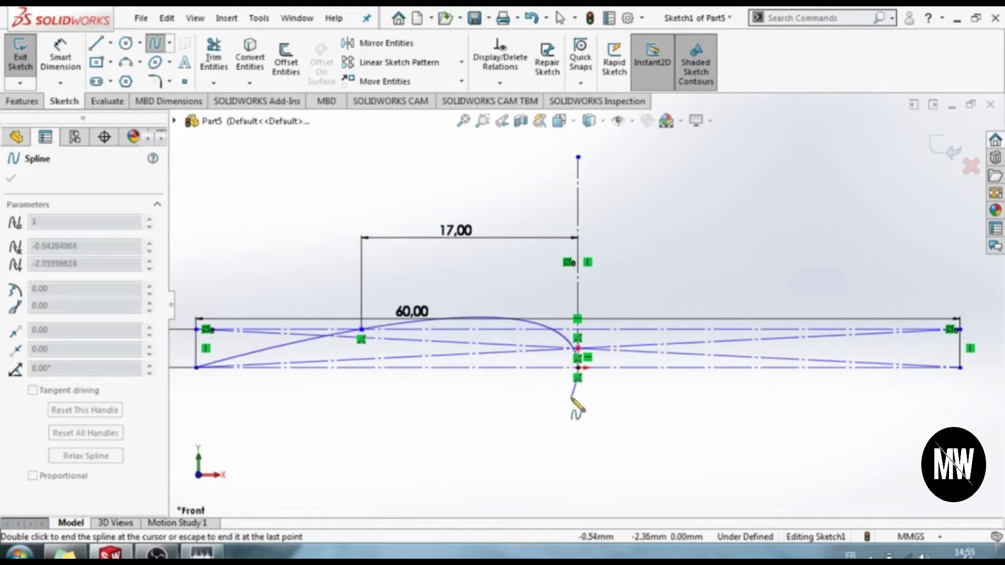
pyautogui.press('Escape')
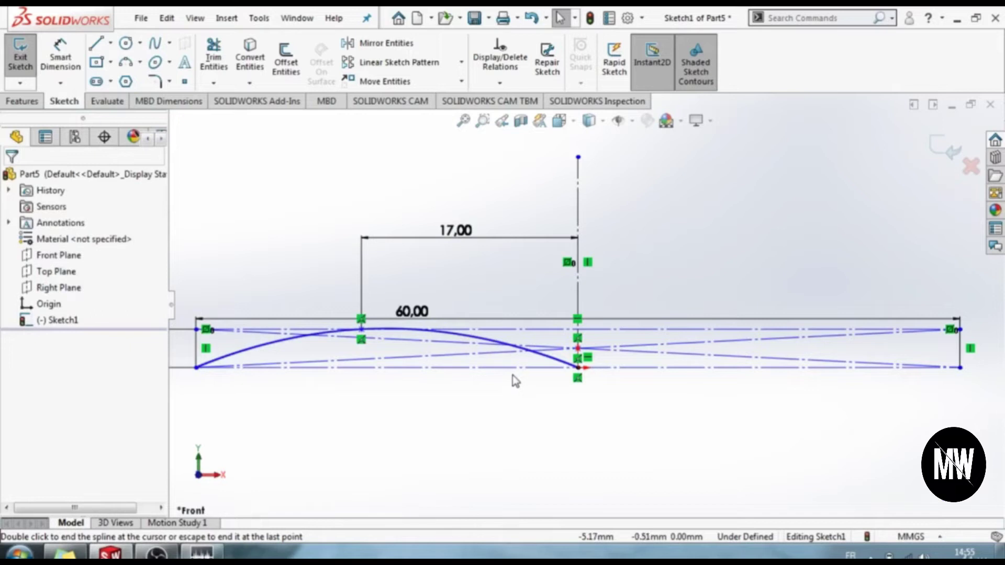
# Step: Turn on tangent driving at the spline's start point on the rectangle's lower-left corner and set the tangent angle to 25°
pyautogui.scroll(-1, 266, 273)
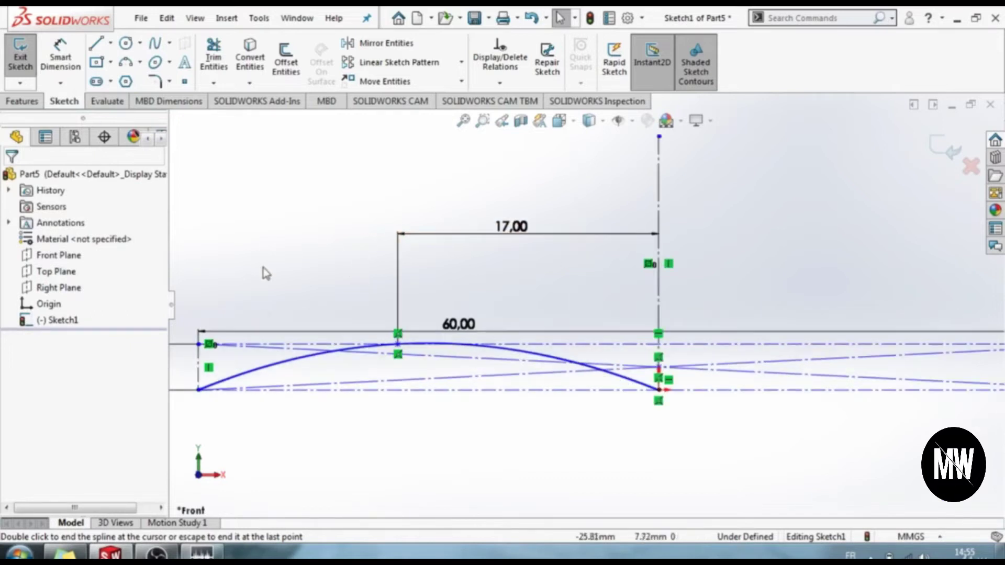
pyautogui.click(272, 370)
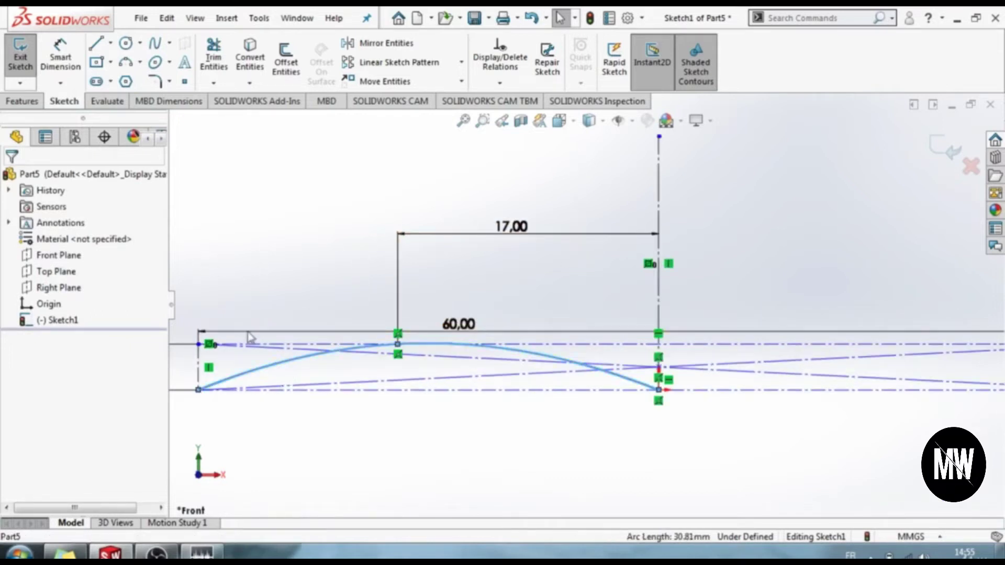
pyautogui.click(262, 376)
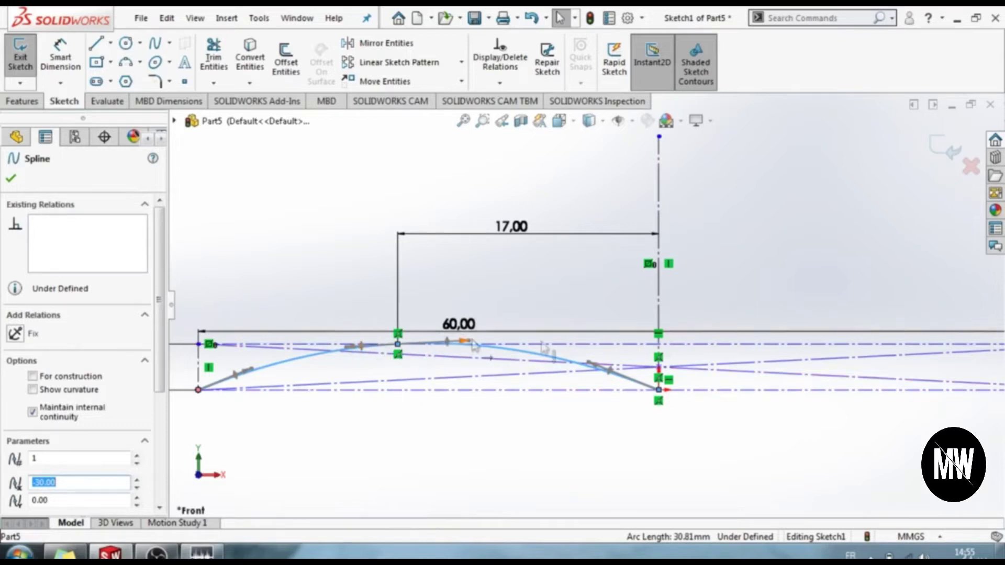
pyautogui.click(236, 381)
pyautogui.moveTo(161, 319); pyautogui.dragTo(163, 430)
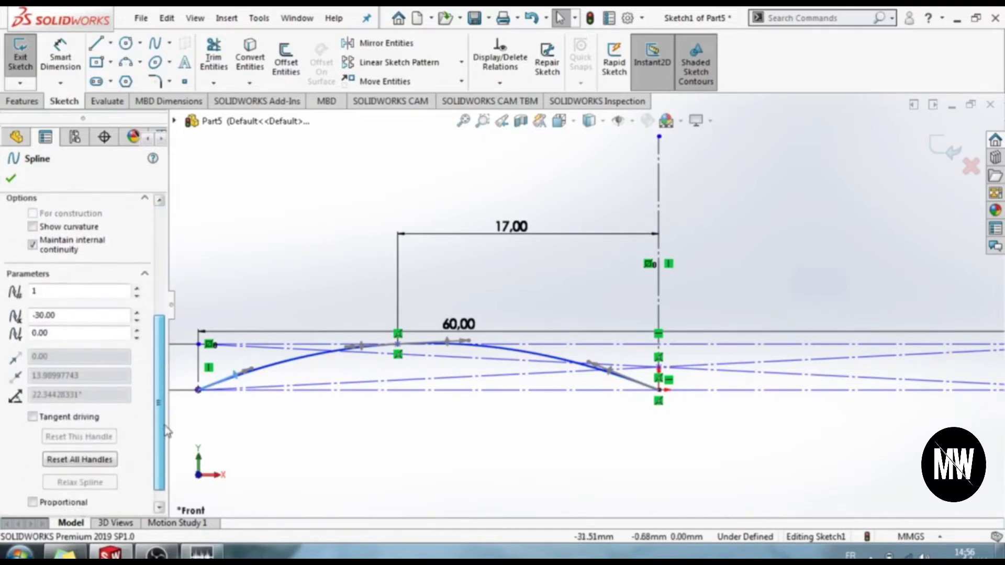
pyautogui.click(44, 419)
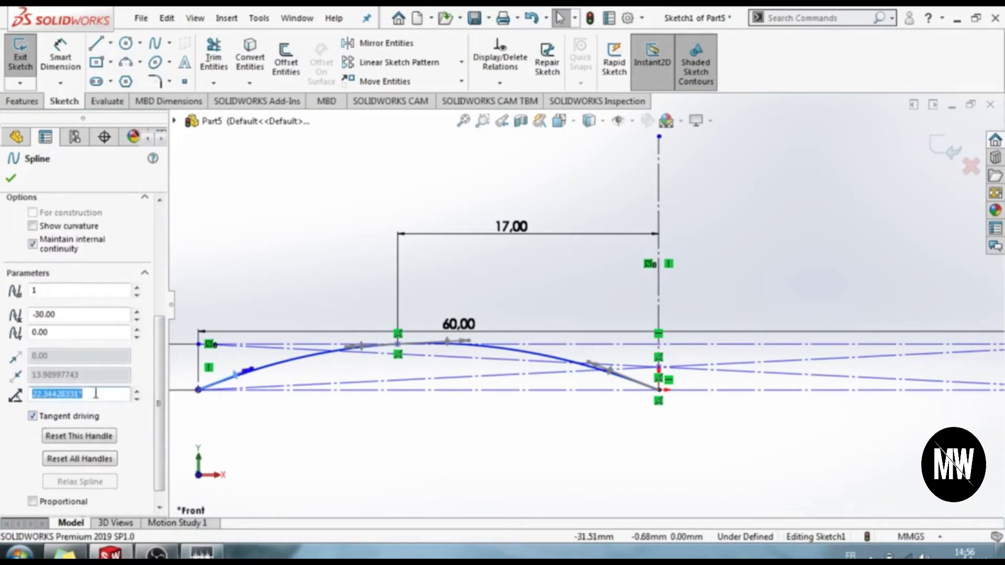
pyautogui.write('25')
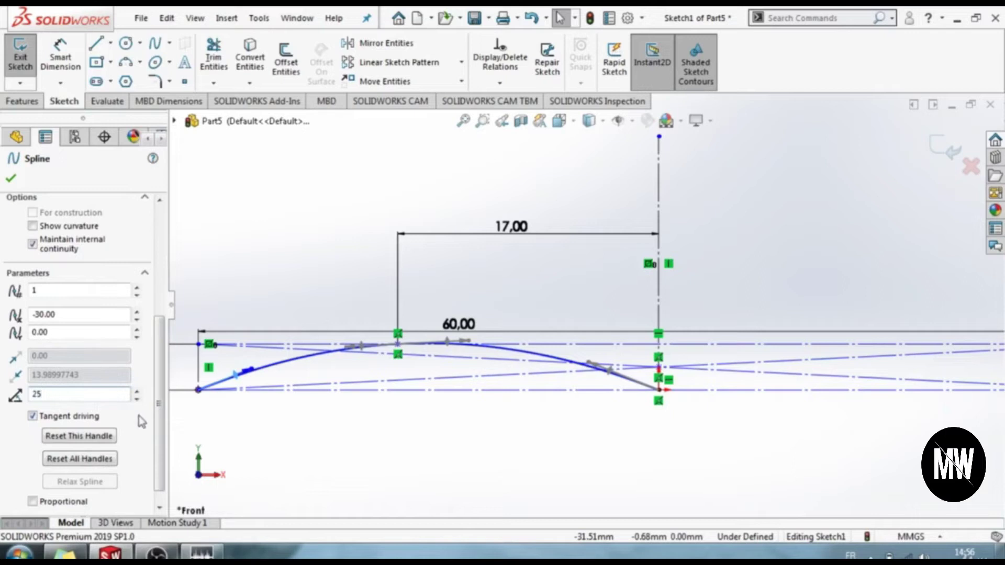
pyautogui.press('Return')
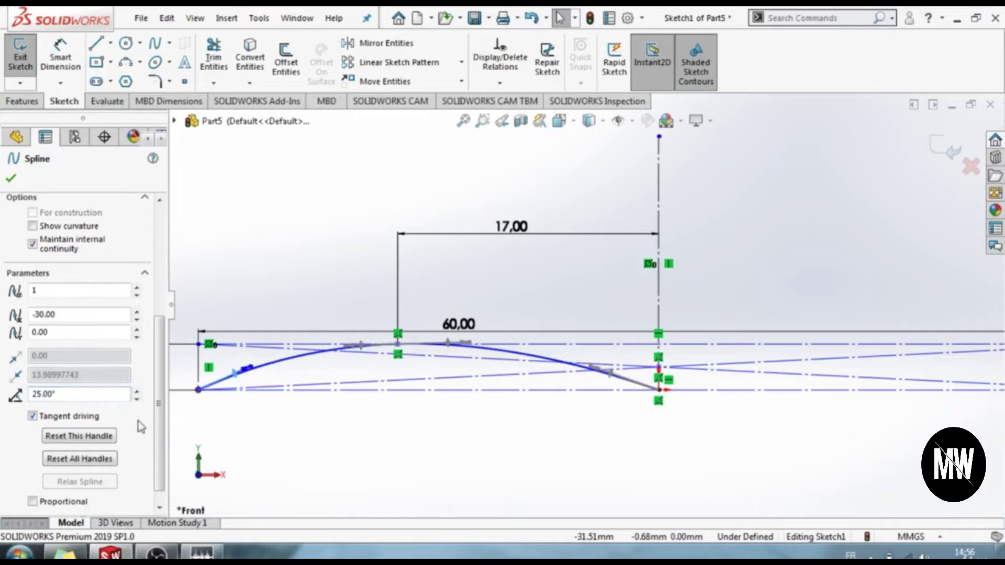
# Step: Turn on tangent driving at the spline's middle point on the rectangle's upper edge and set its tangent angle to 0°
pyautogui.click(448, 343)
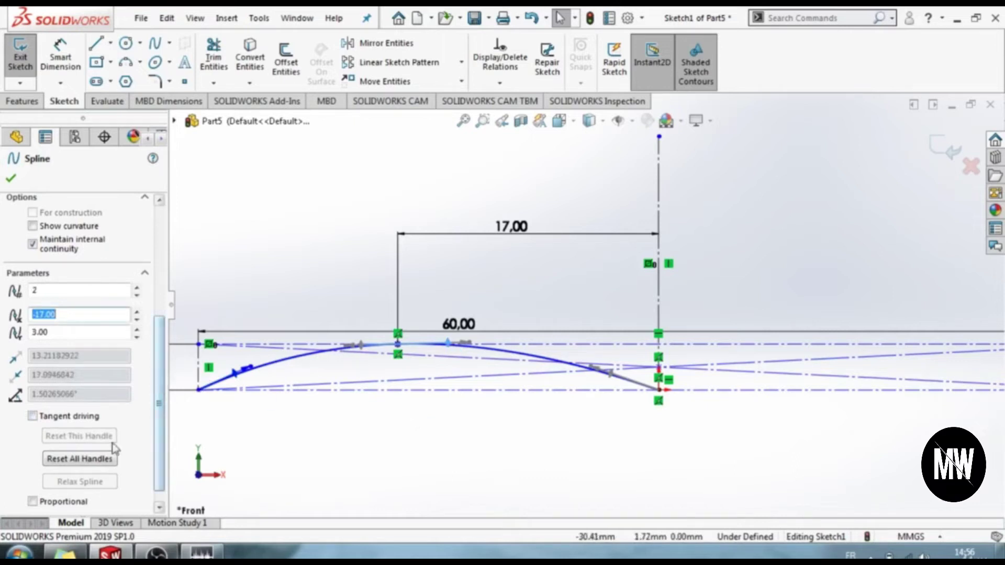
pyautogui.click(93, 419)
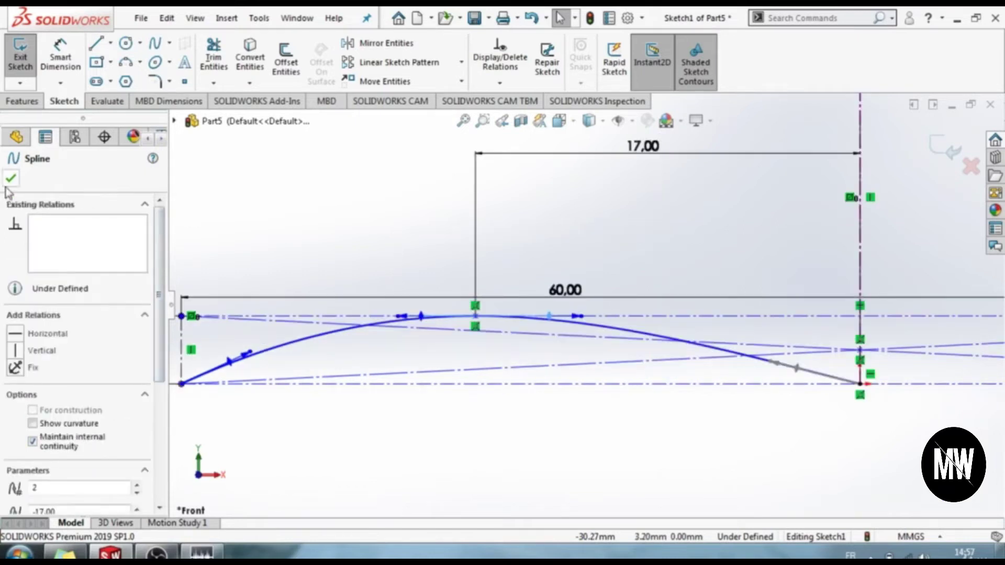
pyautogui.click(10, 179)
# Step: Turn on tangent driving at the spline's end point on the origin and set its tangent angle to 0°
pyautogui.click(749, 361)
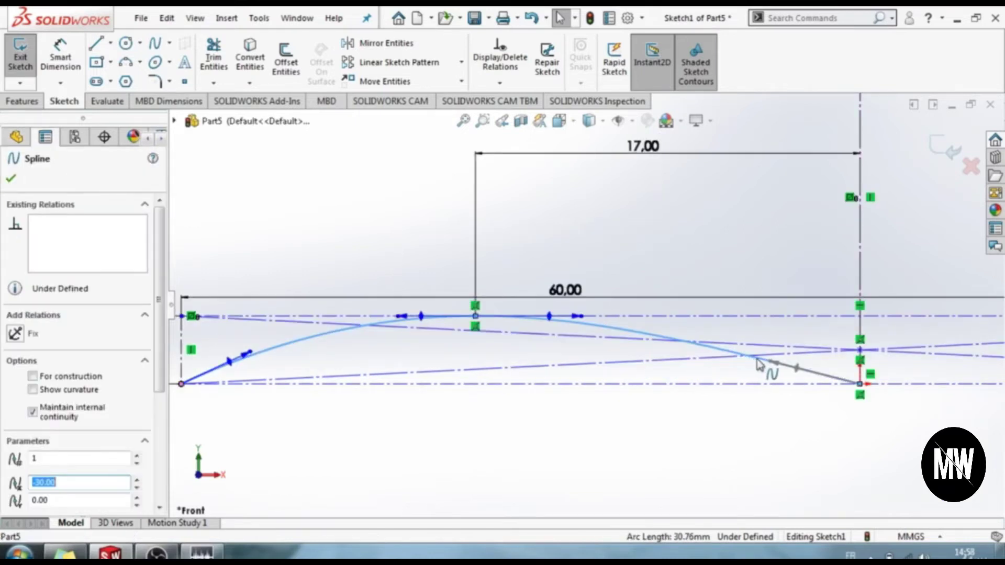
pyautogui.click(798, 369)
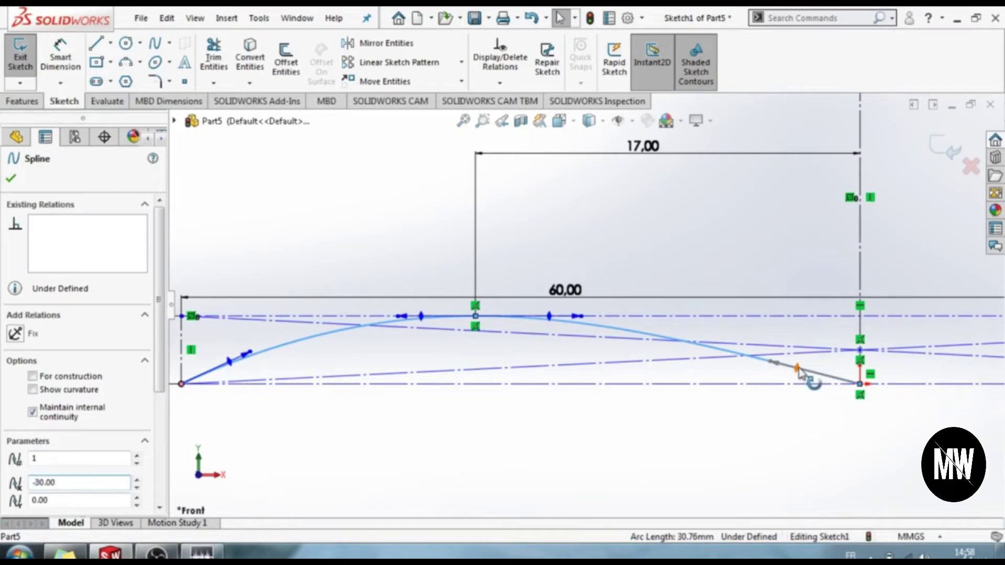
pyautogui.moveTo(159, 312); pyautogui.dragTo(180, 432)
pyautogui.click(62, 399)
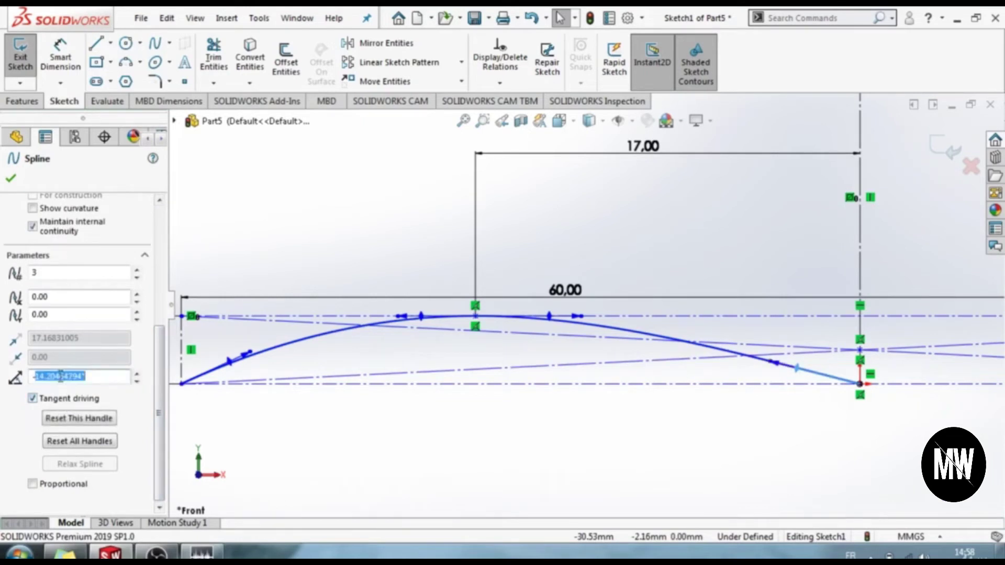
pyautogui.write('0')
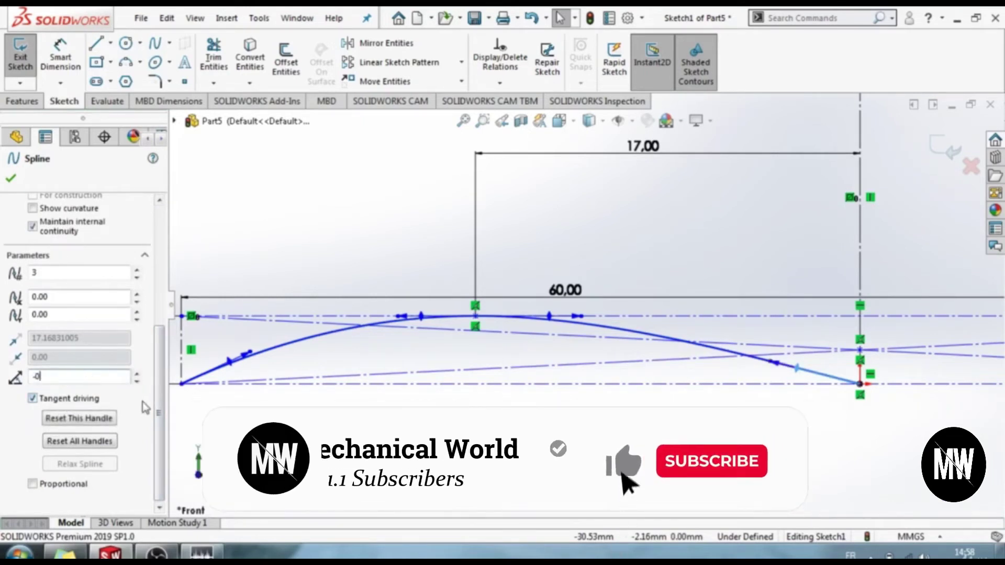
pyautogui.press('Return')
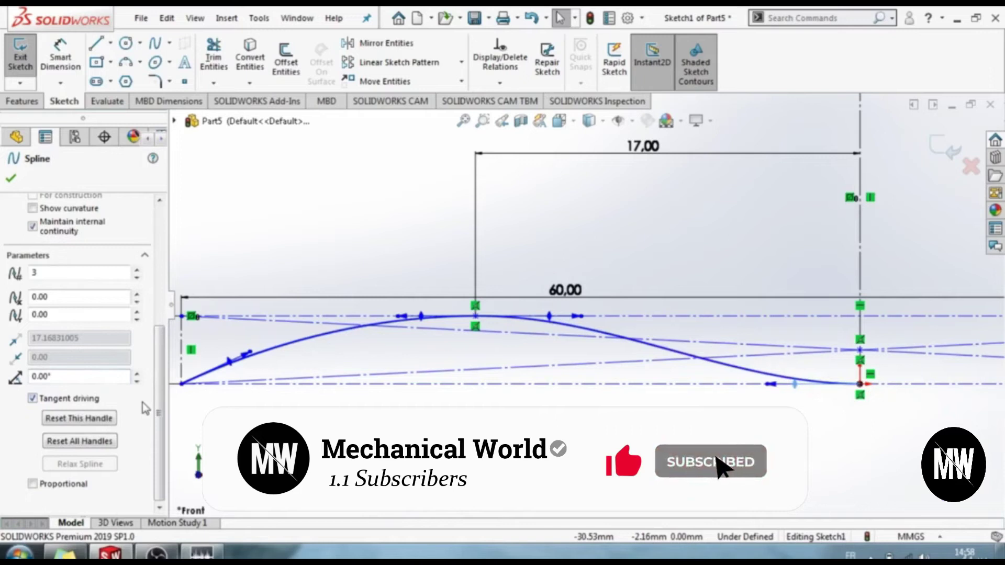
pyautogui.click(275, 473)
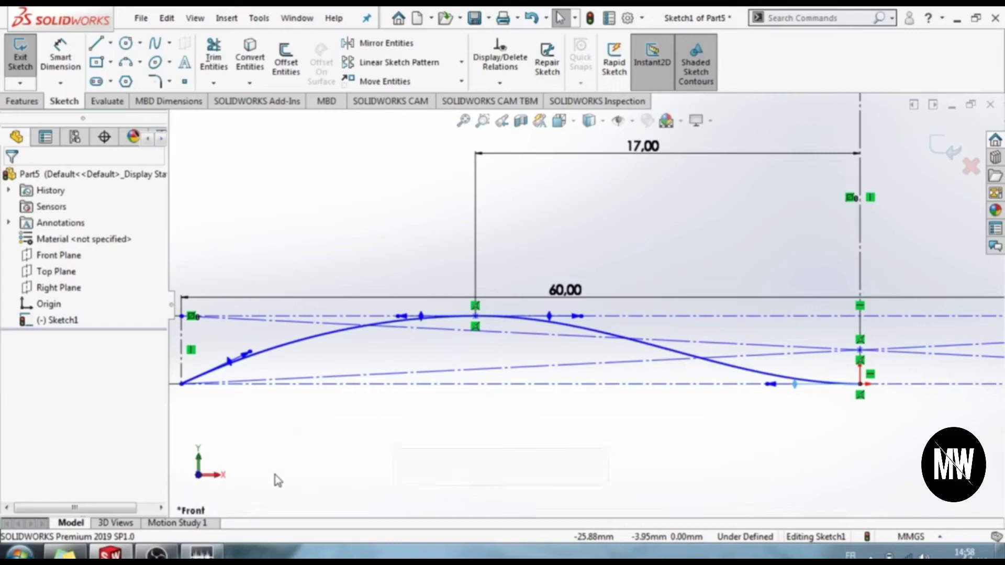
# Step: Disable the spline's internal continuity and set both tangent weightings at its middle point to 15
pyautogui.click(550, 319)
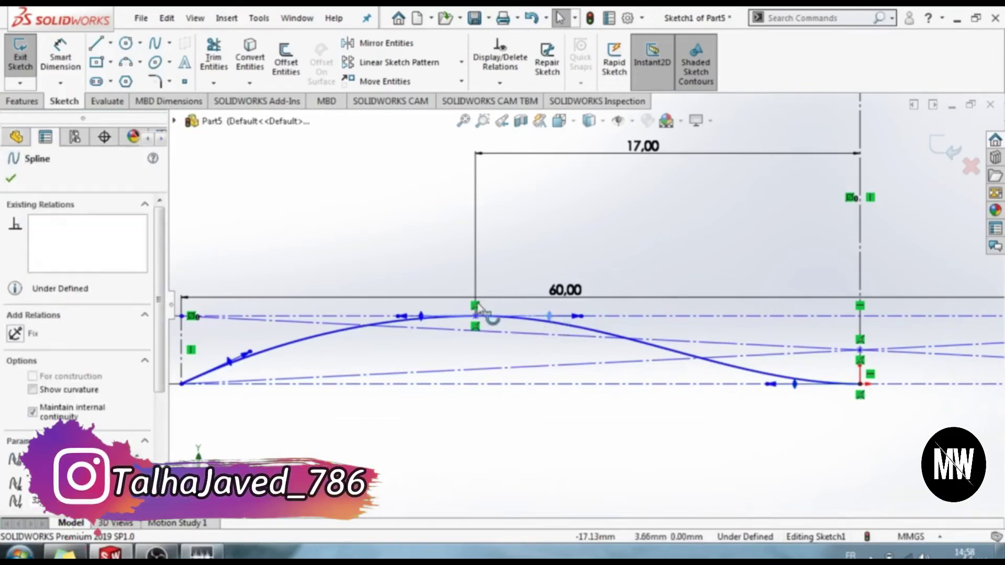
pyautogui.scroll(-5, 41, 304)
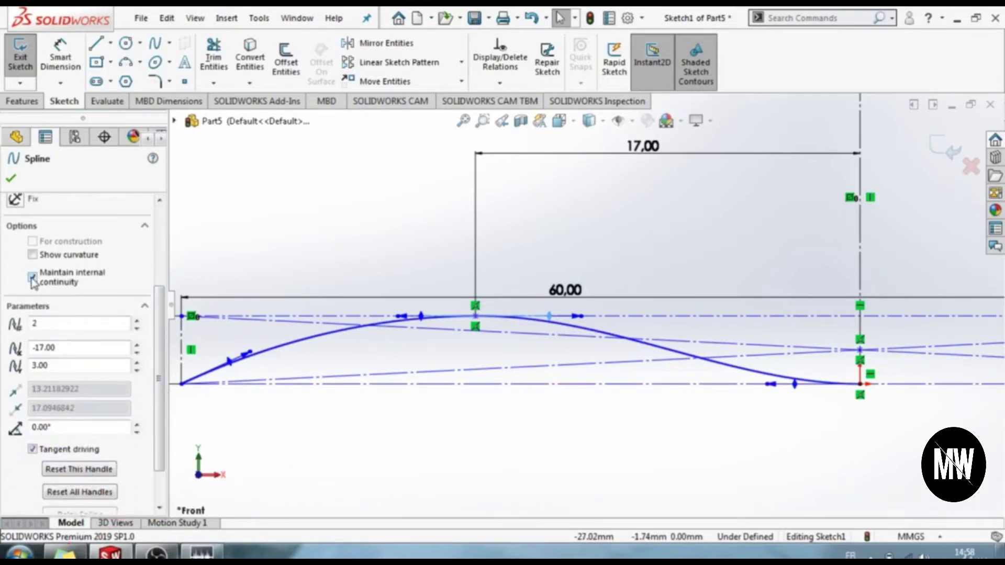
pyautogui.click(32, 278)
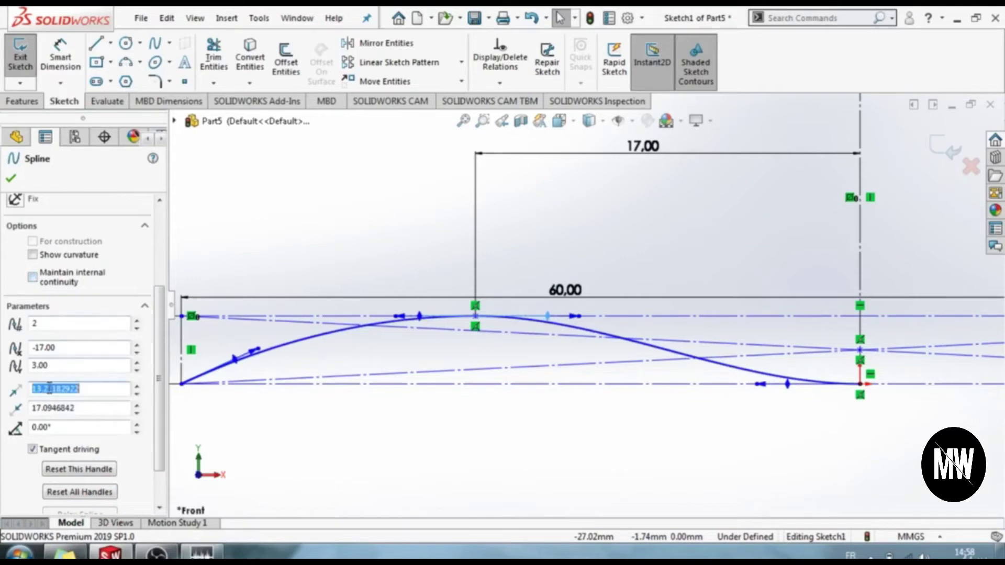
pyautogui.press('Tab')
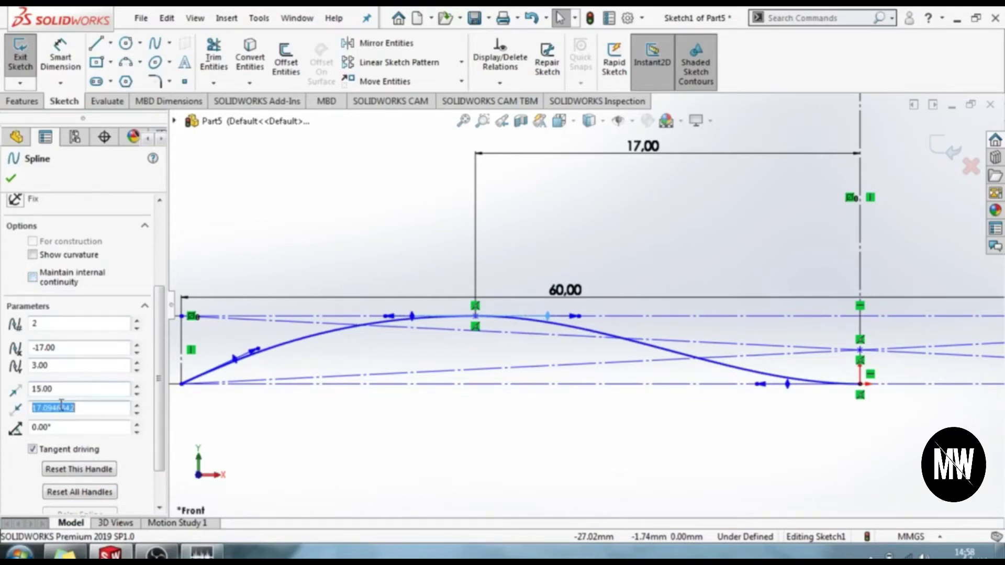
pyautogui.press('Return')
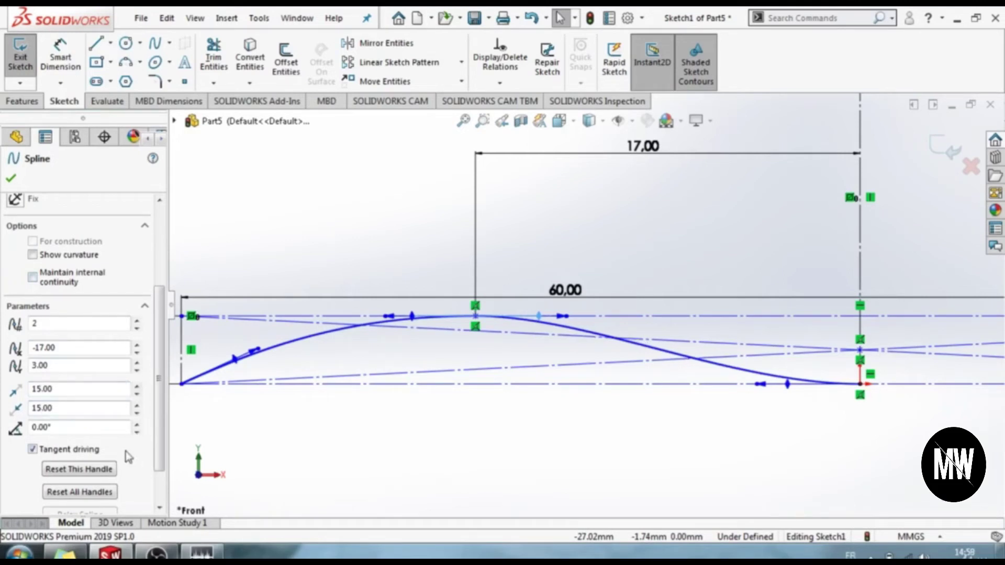
pyautogui.click(10, 178)
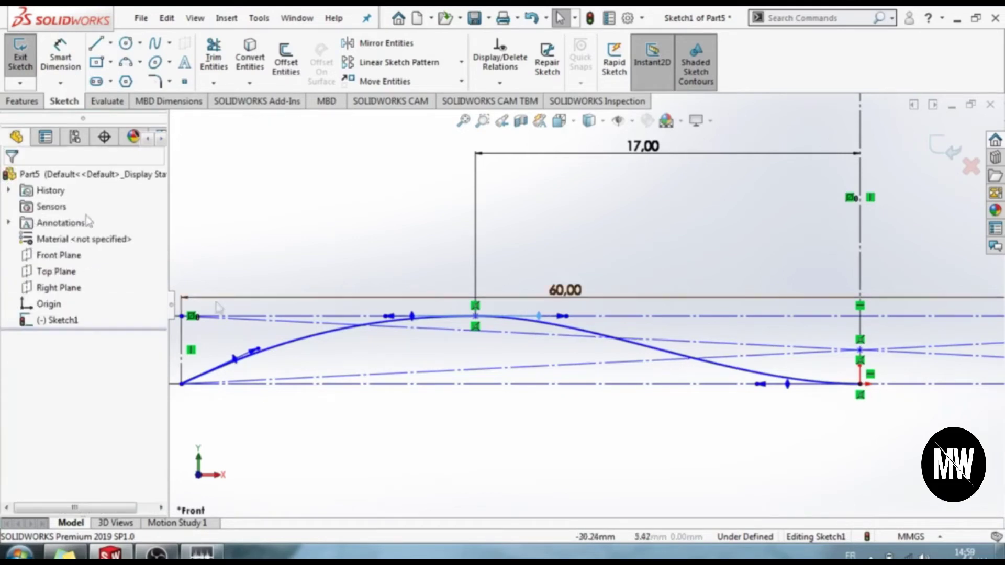
# Step: Set the first tangent weighting at the spline's end point on the origin to 17
pyautogui.click(788, 385)
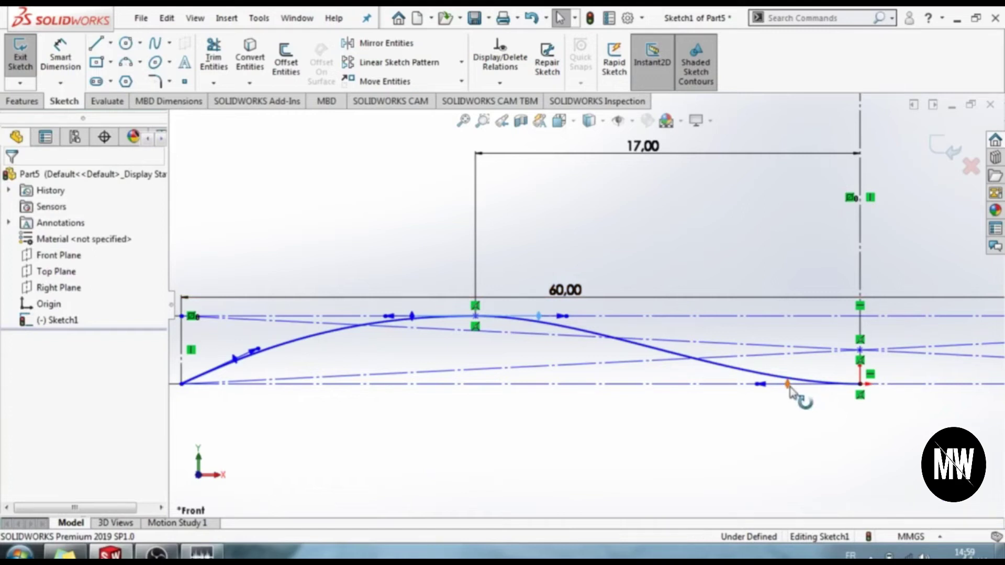
pyautogui.scroll(-4, 162, 414)
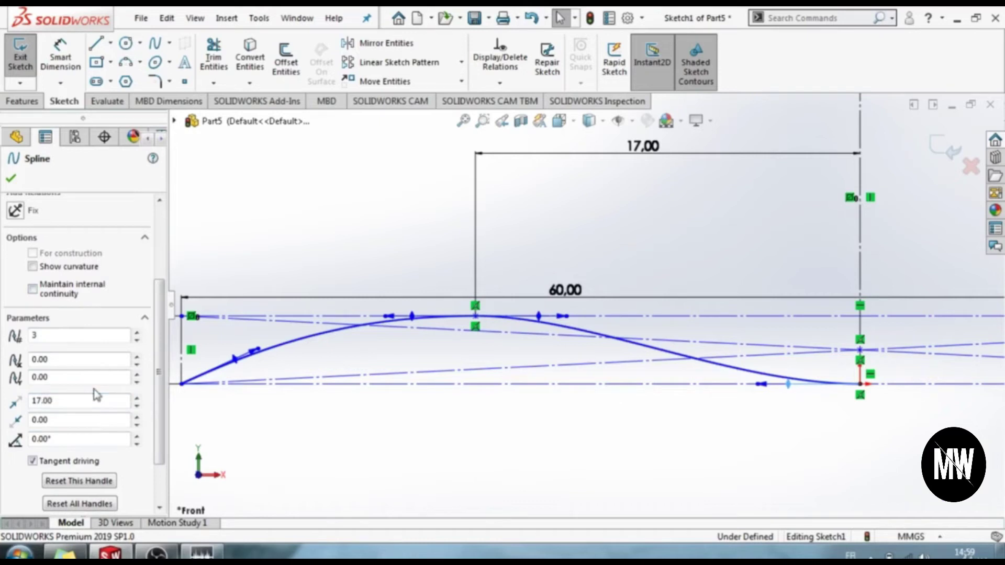
pyautogui.click(11, 182)
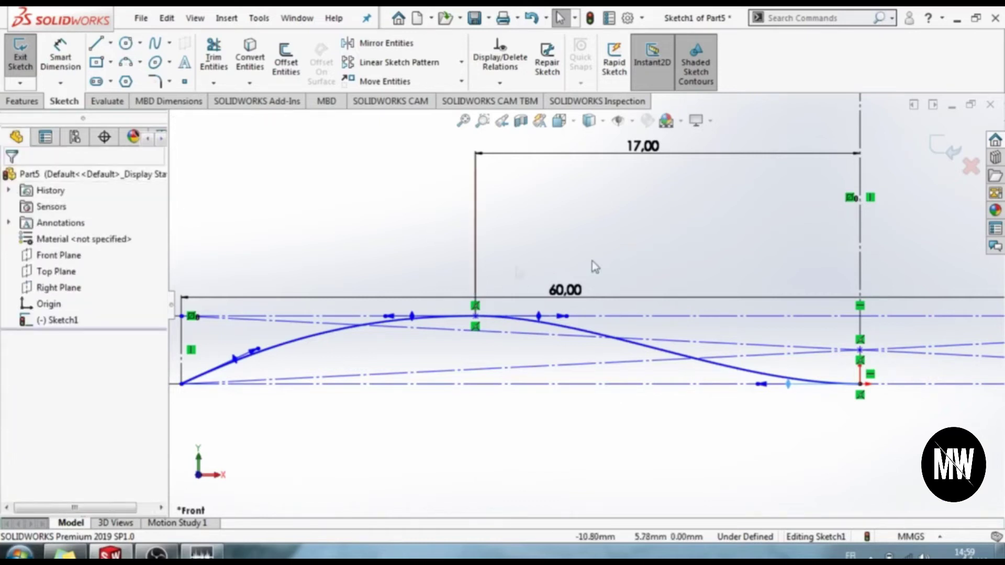
# Step: Mirror a copy of the spline about the vertical centerline
pyautogui.scroll(3, 586, 318)
pyautogui.moveTo(811, 408)
pyautogui.keyDown('ctrl'); pyautogui.mouseDown(button='middle')
pyautogui.moveTo(675, 410)
pyautogui.moveTo(692, 417)
pyautogui.mouseUp(button='middle'); pyautogui.keyUp('ctrl')
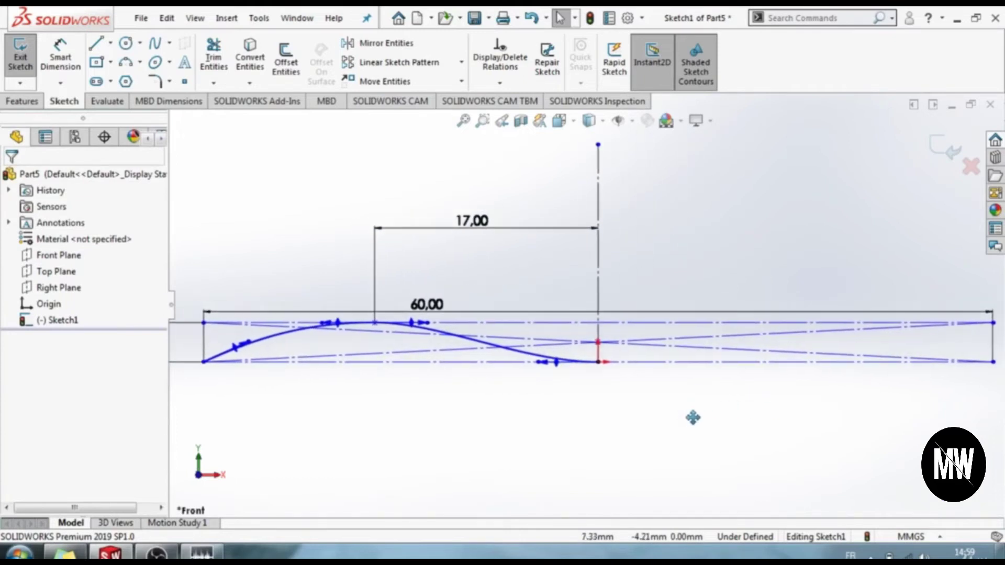
pyautogui.click(379, 49)
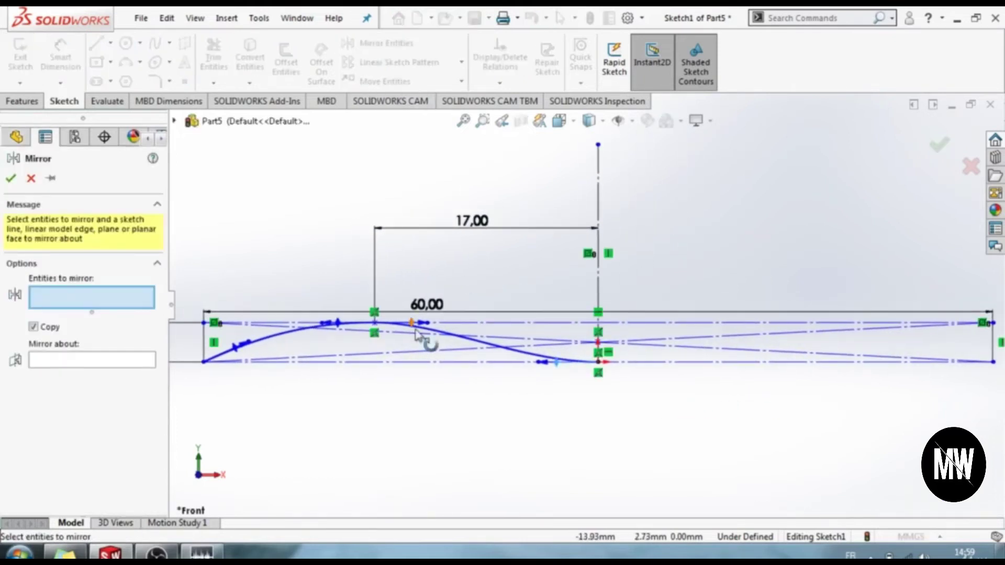
pyautogui.click(444, 335)
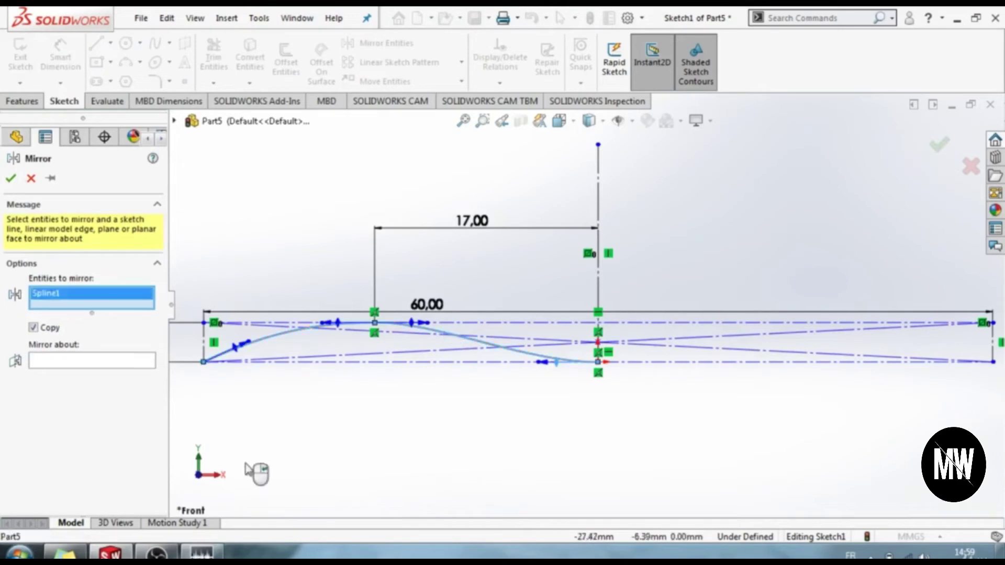
pyautogui.click(63, 362)
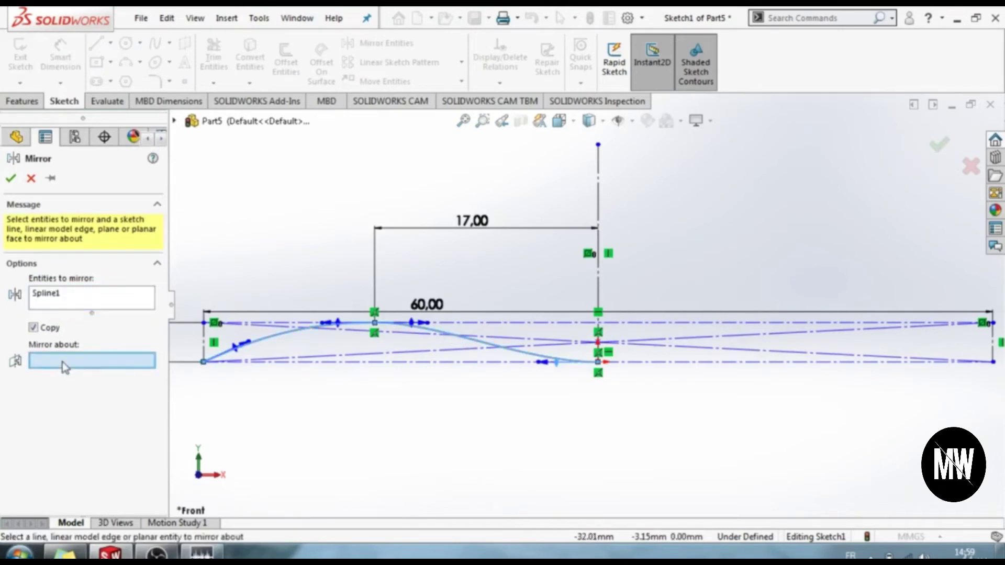
pyautogui.click(599, 179)
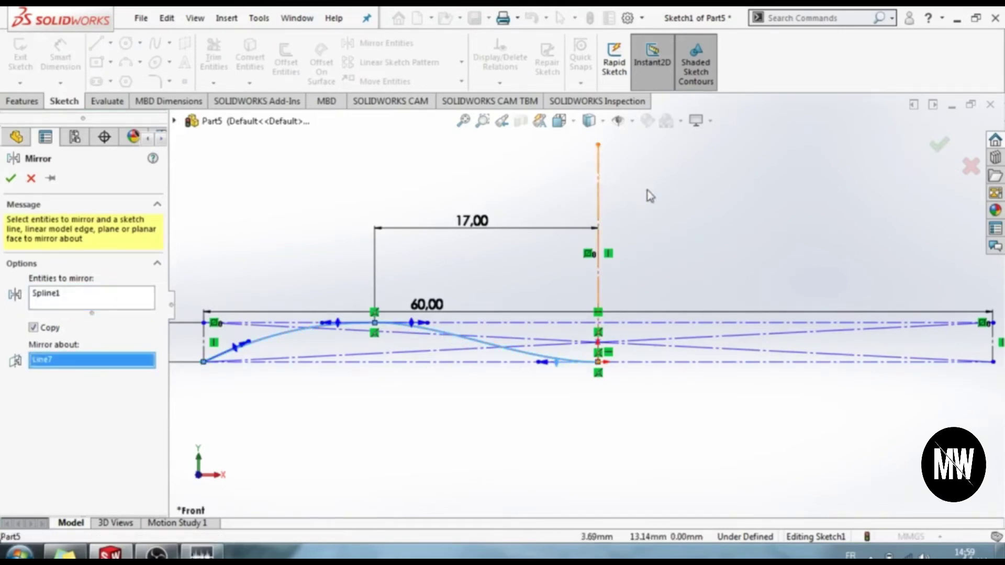
pyautogui.click(10, 178)
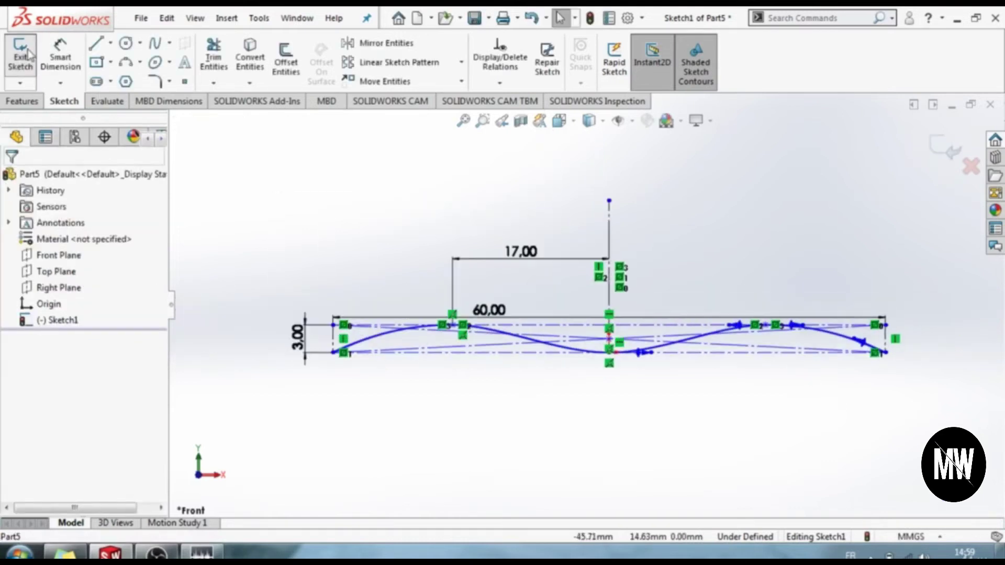
# Step: Close the sketch and extrude the wavy spline profile as a surface, 60 mm deep with the Mid Plane end condition
pyautogui.click(19, 55)
pyautogui.moveTo(302, 241); pyautogui.dragTo(338, 285, button='middle')
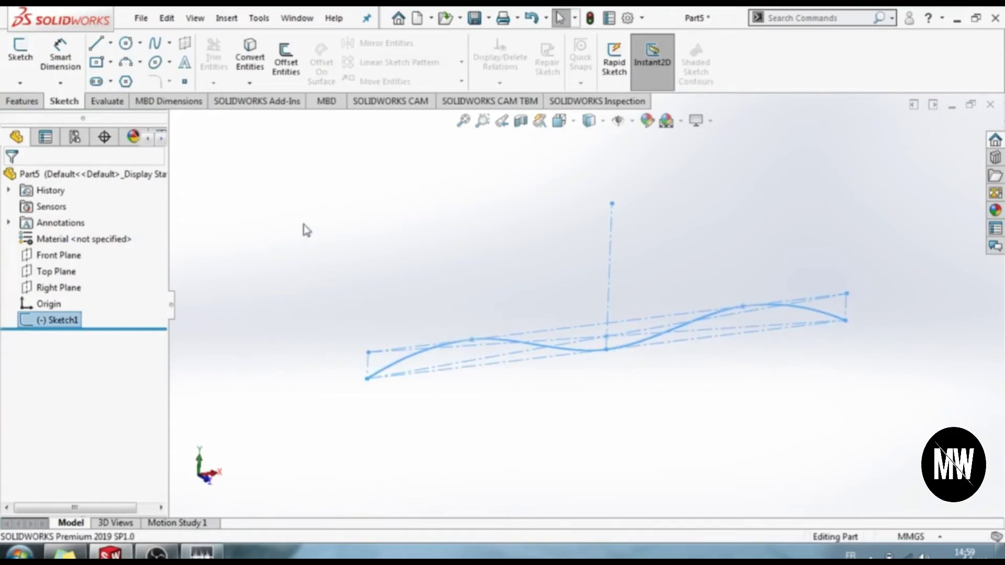
pyautogui.click(227, 19)
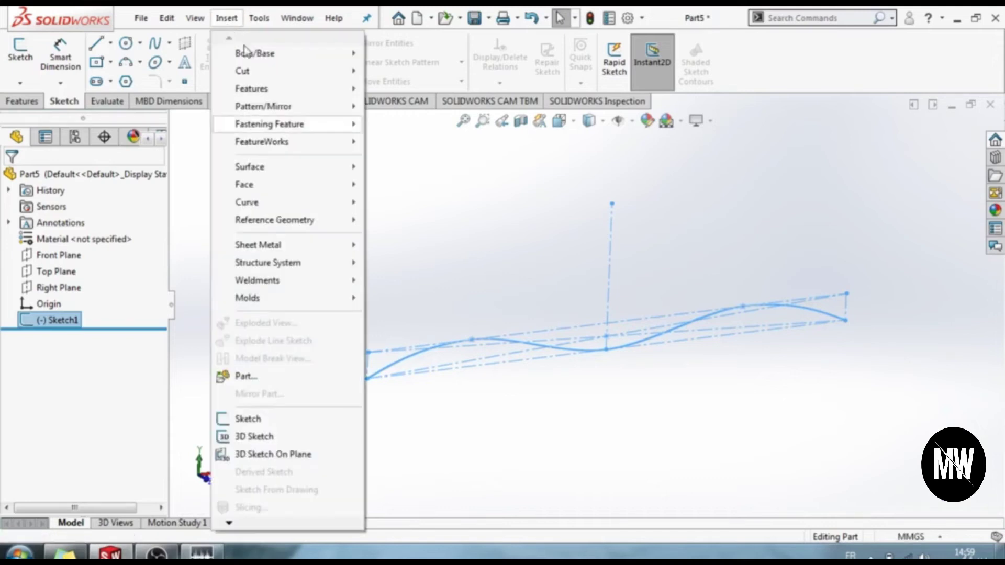
pyautogui.moveTo(341, 168)
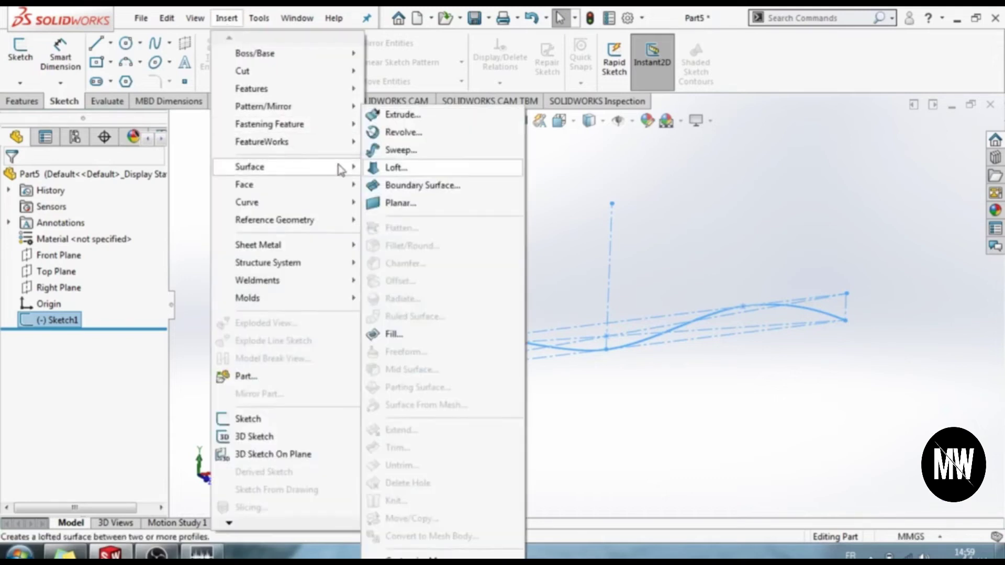
pyautogui.click(402, 114)
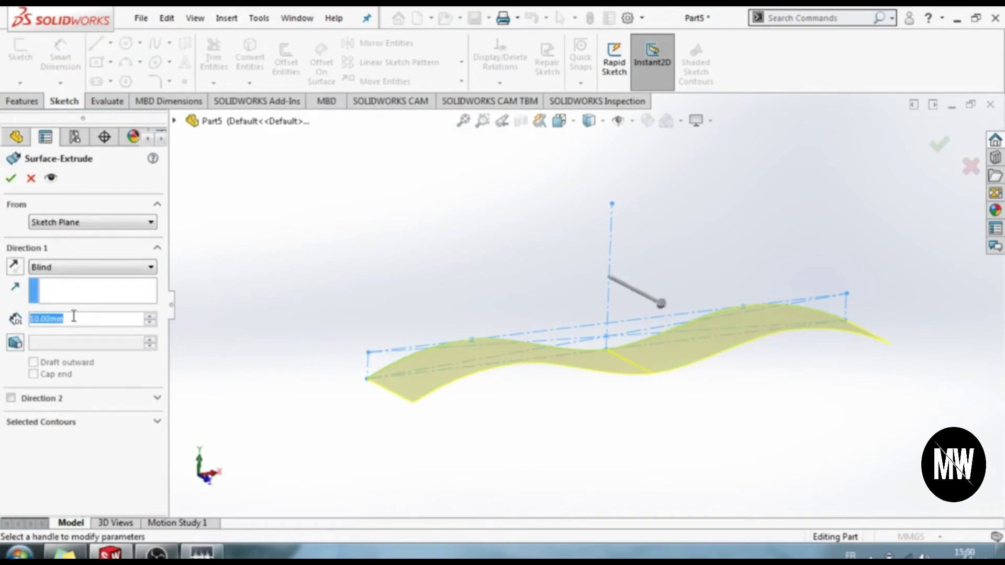
pyautogui.write('6')
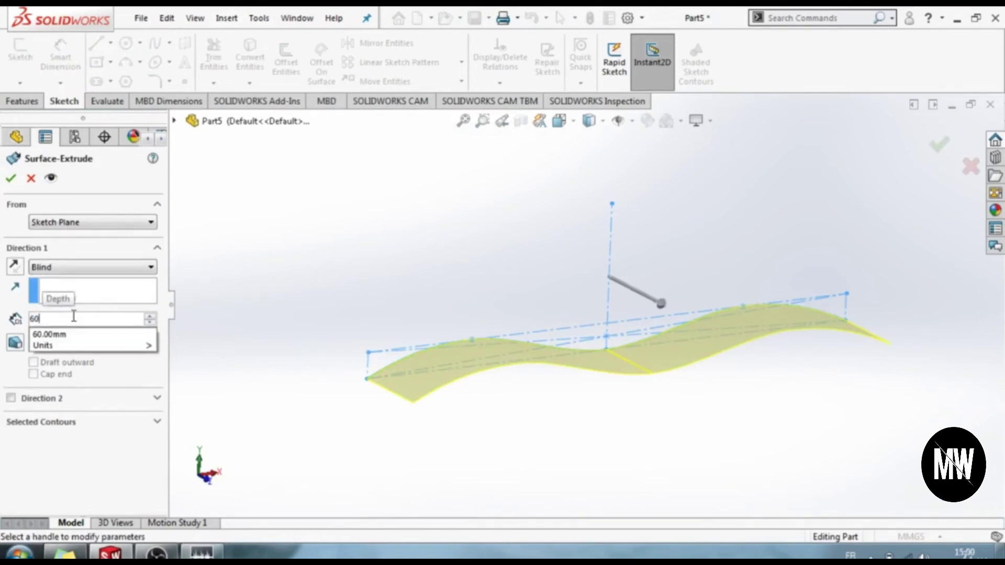
pyautogui.write('0')
pyautogui.click(105, 453)
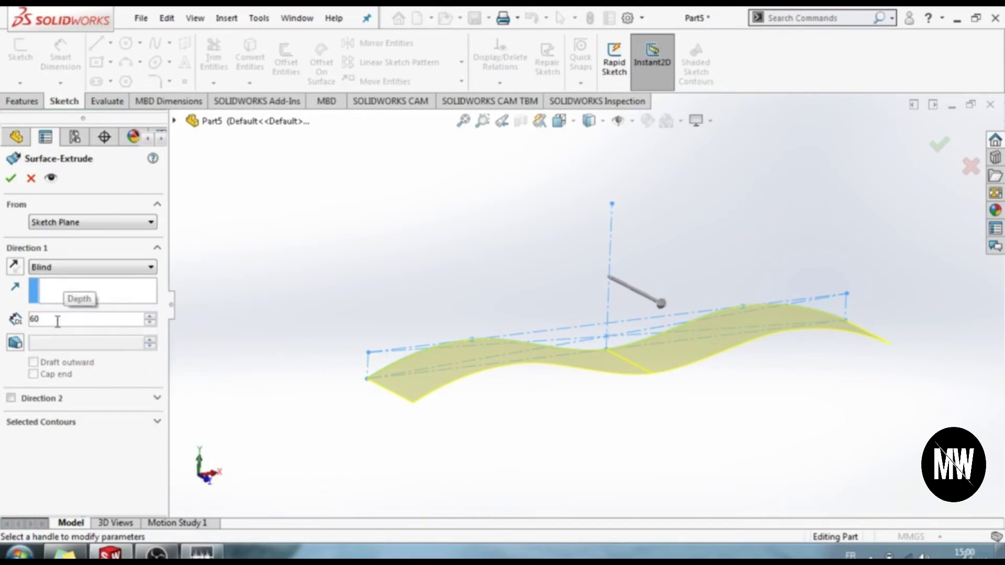
pyautogui.press('Return')
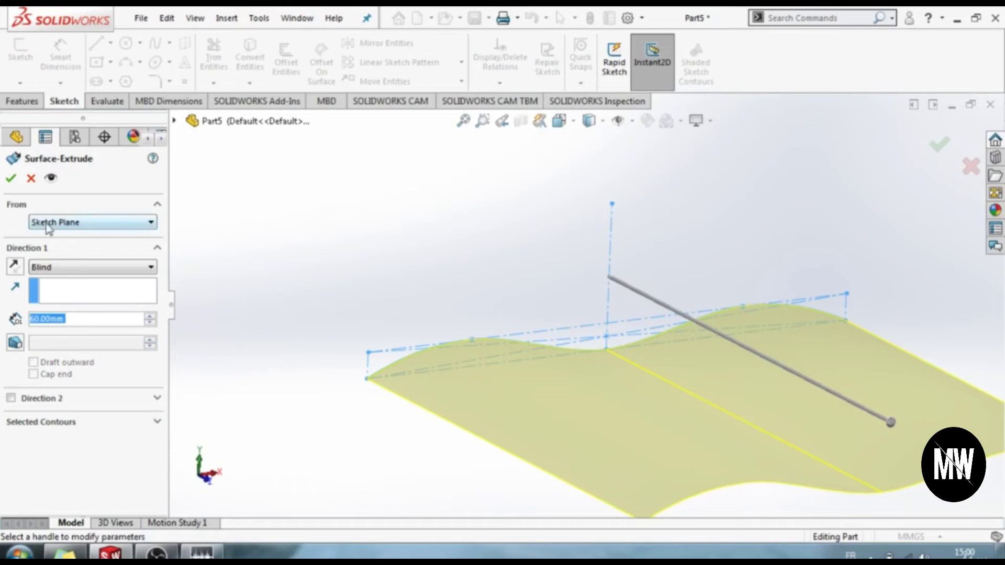
pyautogui.click(90, 269)
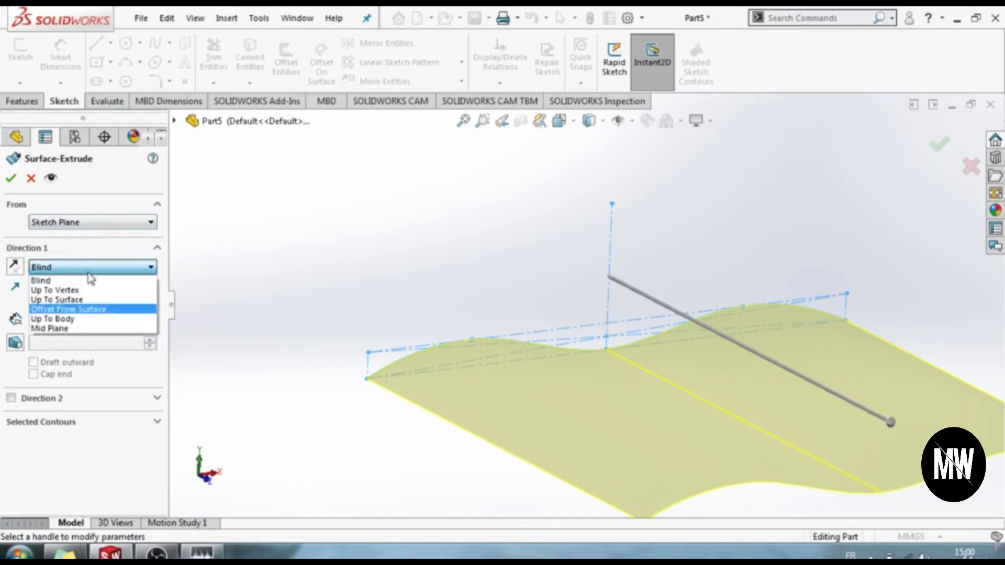
pyautogui.click(83, 328)
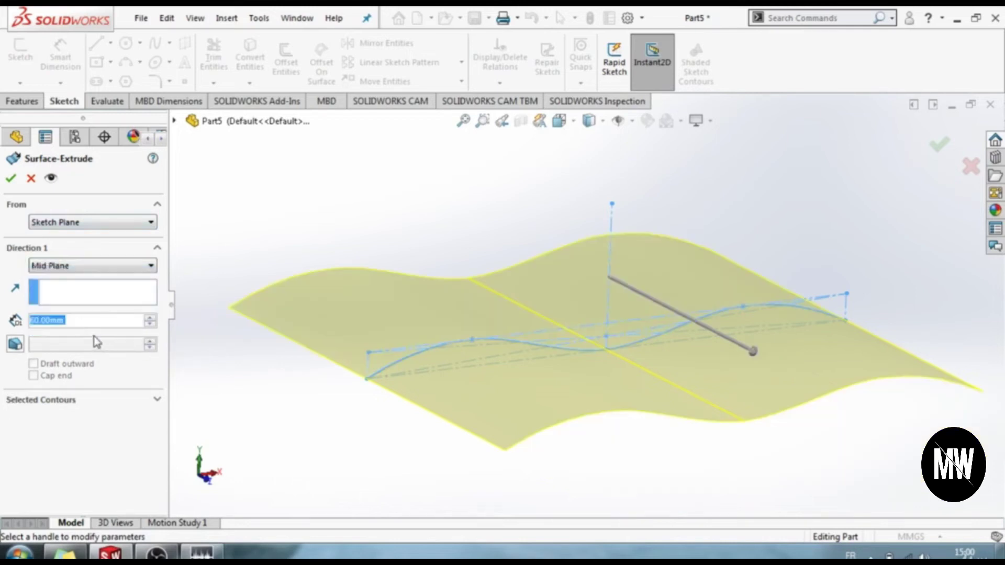
pyautogui.click(11, 178)
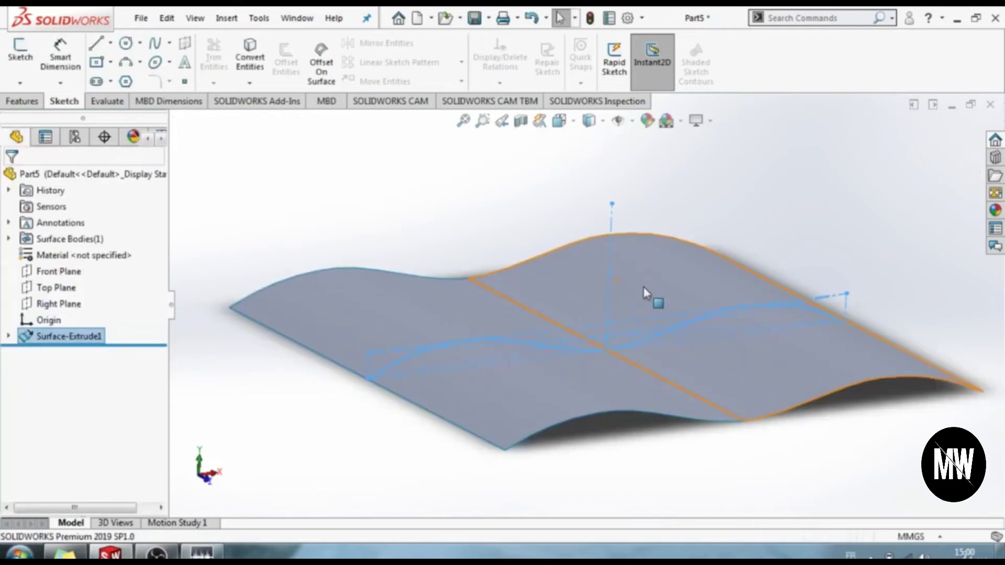
# Step: Sketch two concentric circles on the Top Plane centred on the origin, the inner about 47 mm in diameter and the outer near the surface's edges
pyautogui.click(559, 120)
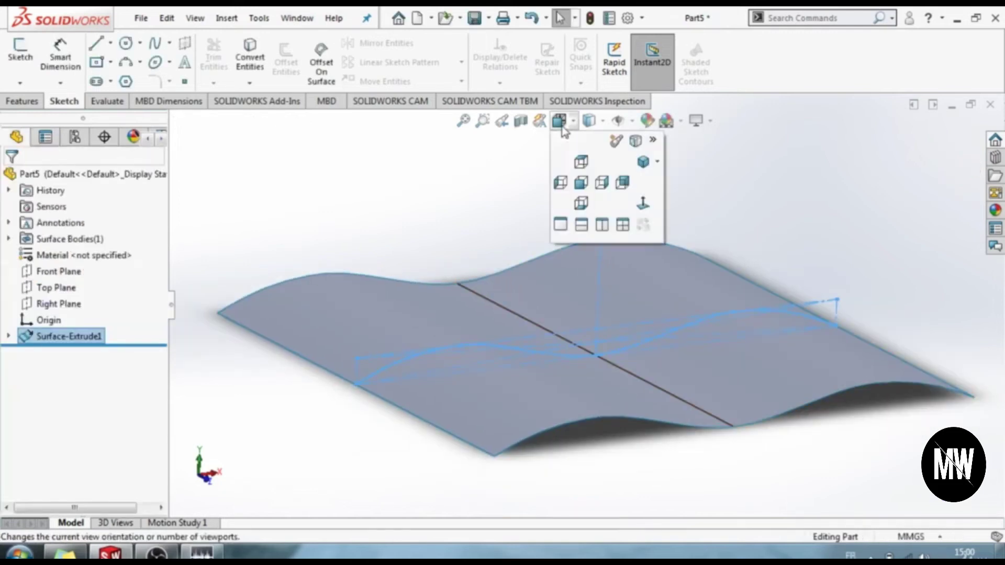
pyautogui.click(573, 168)
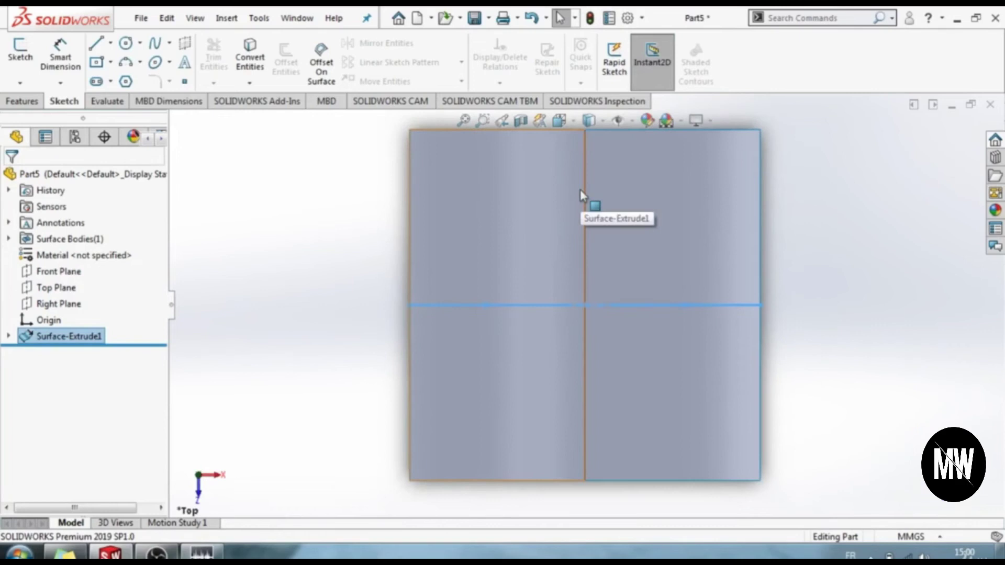
pyautogui.click(77, 293)
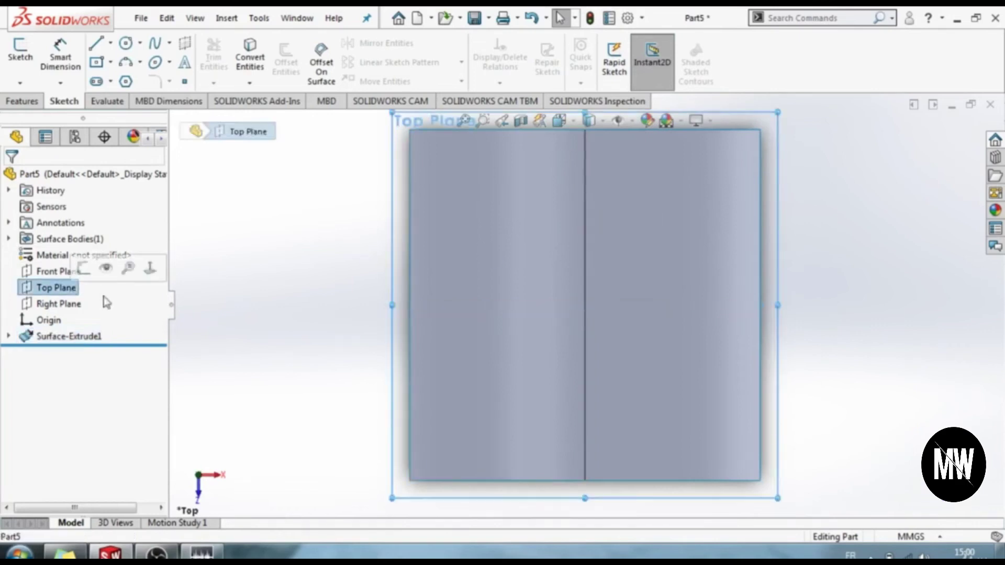
pyautogui.click(22, 62)
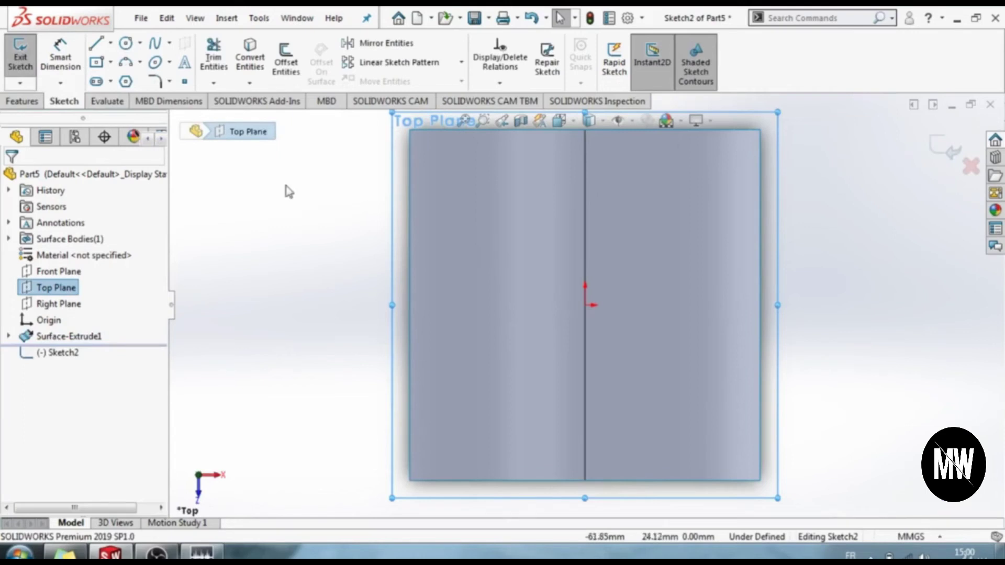
pyautogui.click(126, 43)
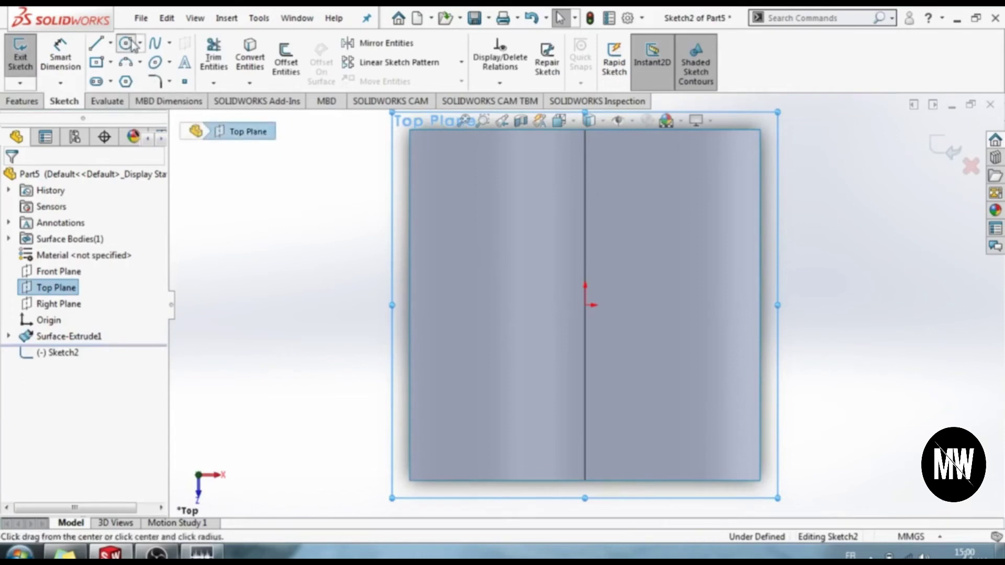
pyautogui.click(585, 306)
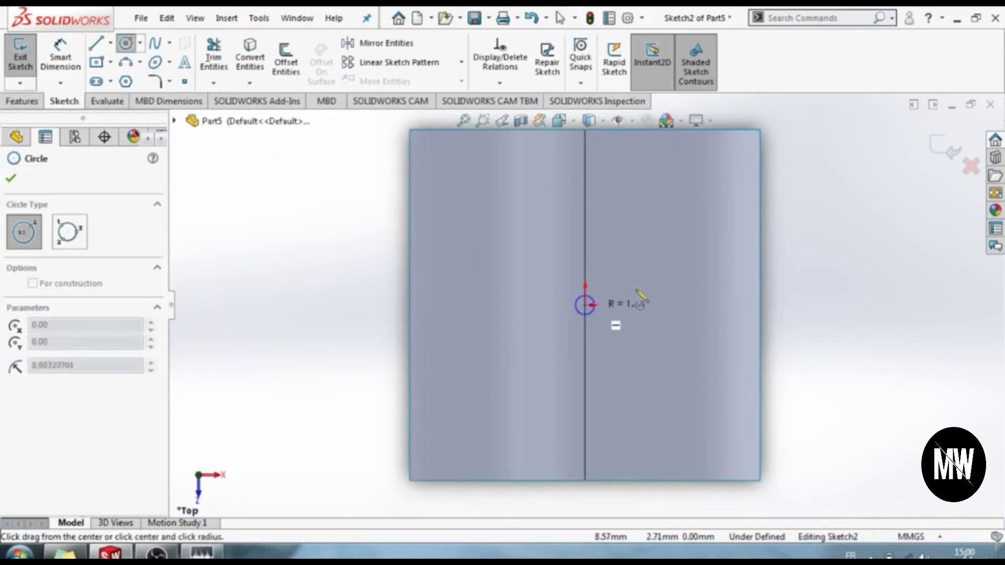
pyautogui.click(717, 266)
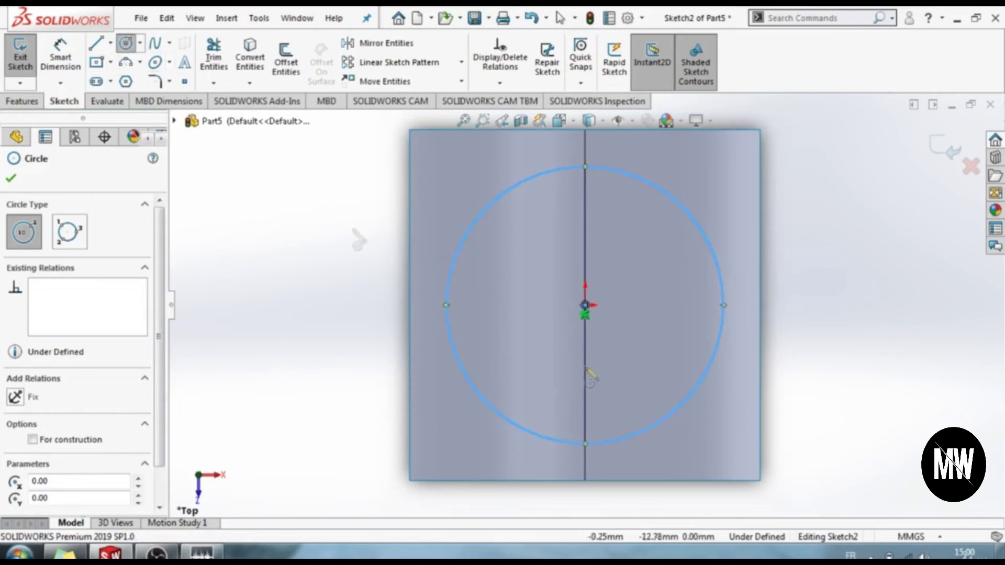
pyautogui.click(585, 306)
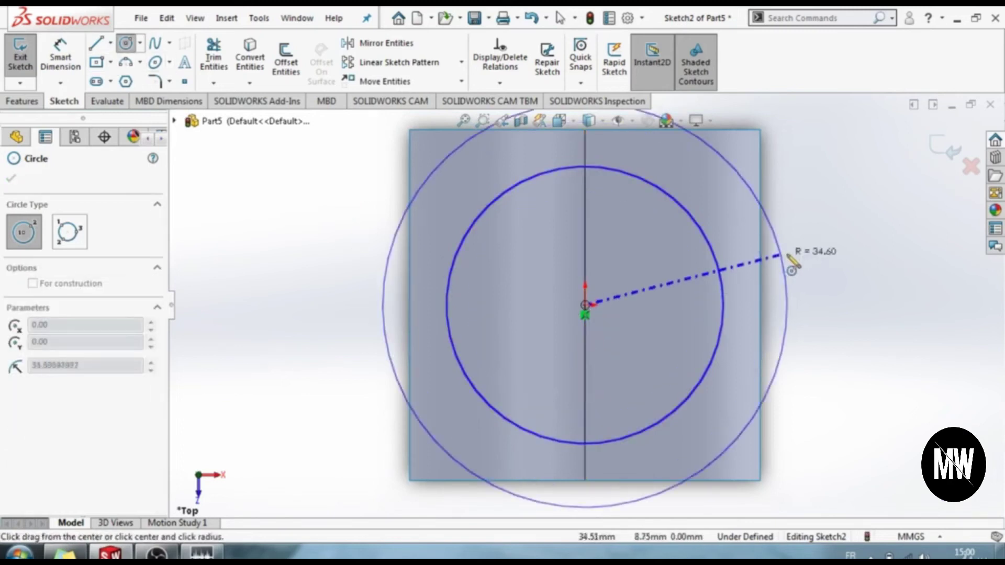
pyautogui.click(749, 271)
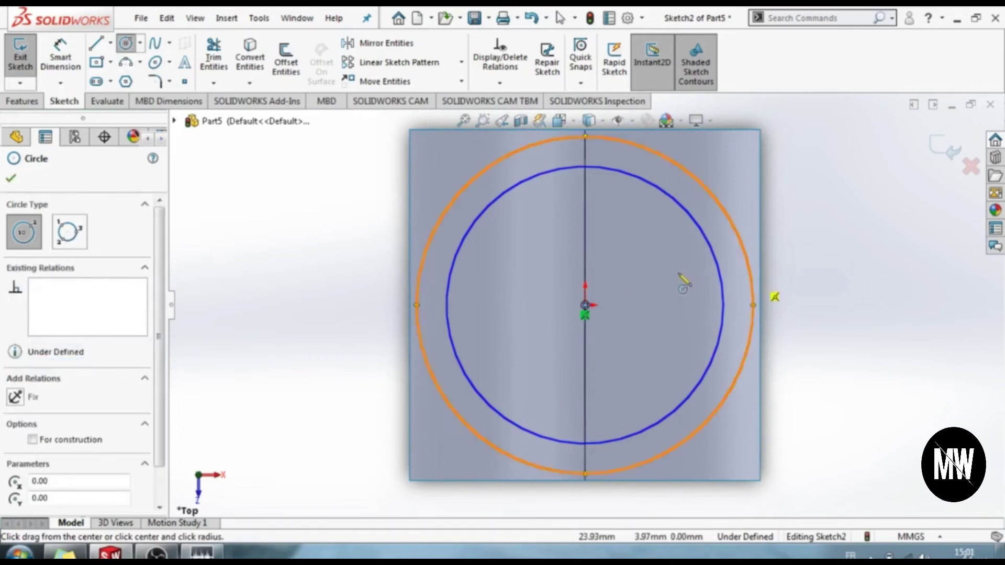
# Step: Dimension the inner circle's diameter at 50 mm
pyautogui.click(56, 61)
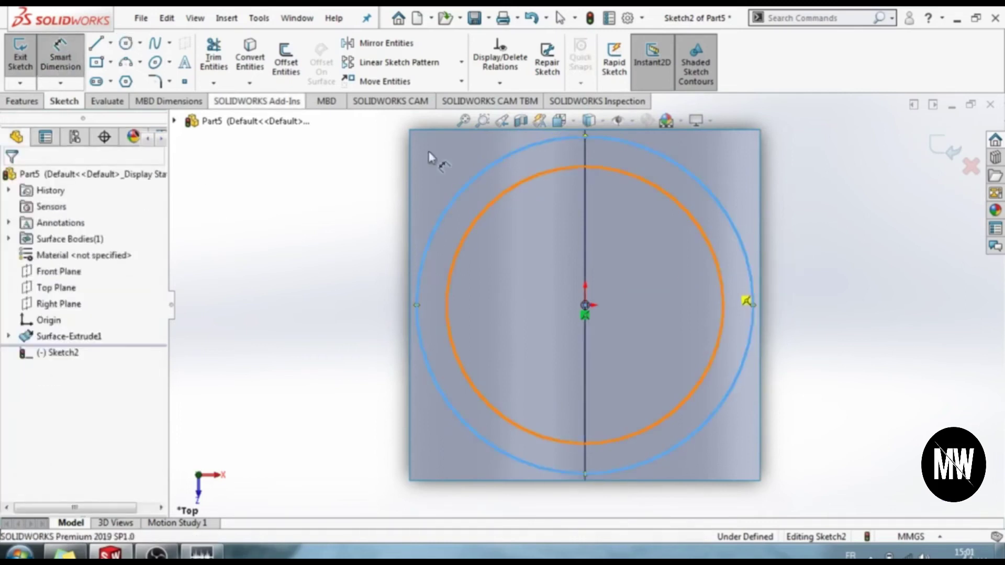
pyautogui.click(468, 238)
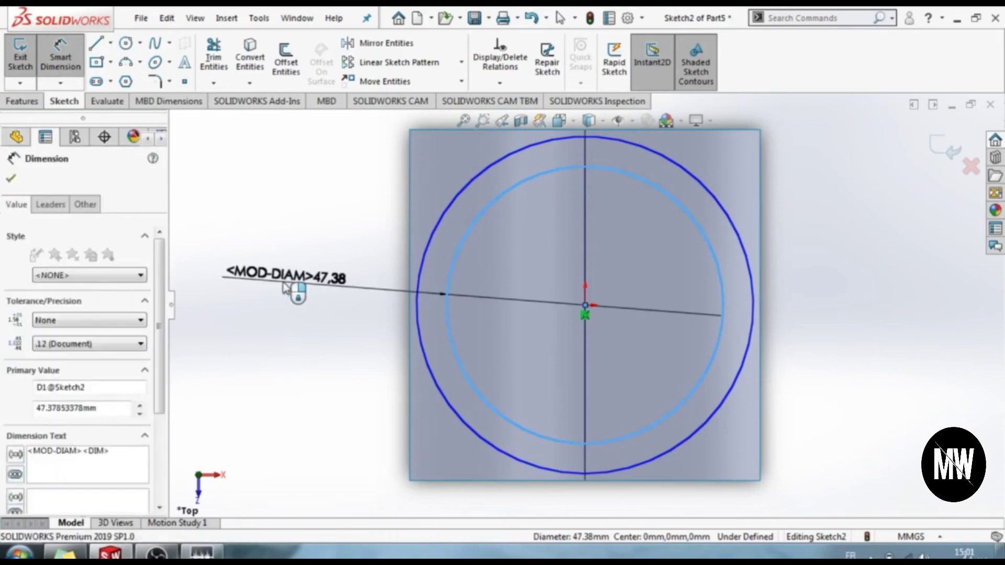
pyautogui.click(285, 288)
pyautogui.write('50')
pyautogui.press('Return')
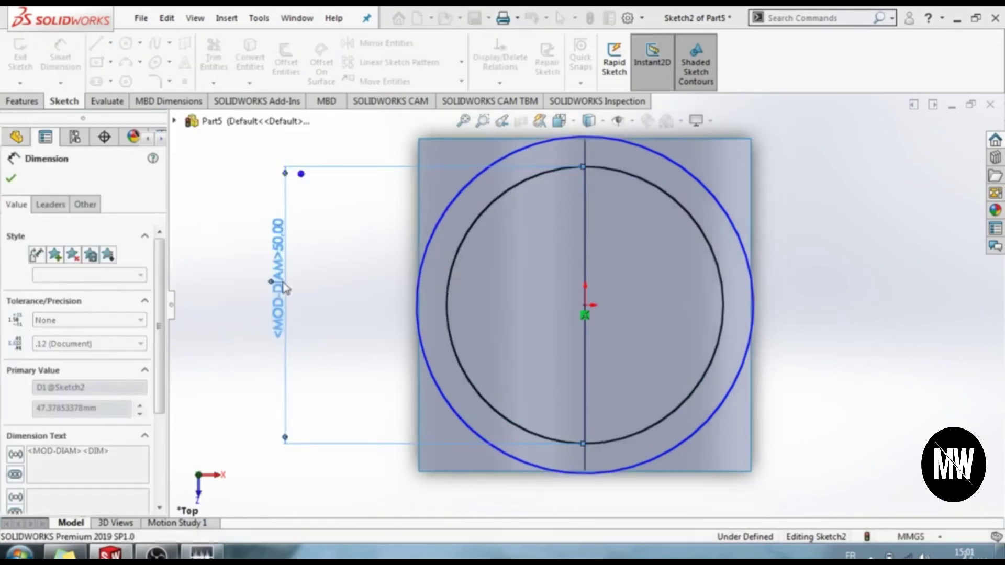
# Step: Dimension the outer circle's diameter at 60 mm and close the sketch
pyautogui.click(460, 195)
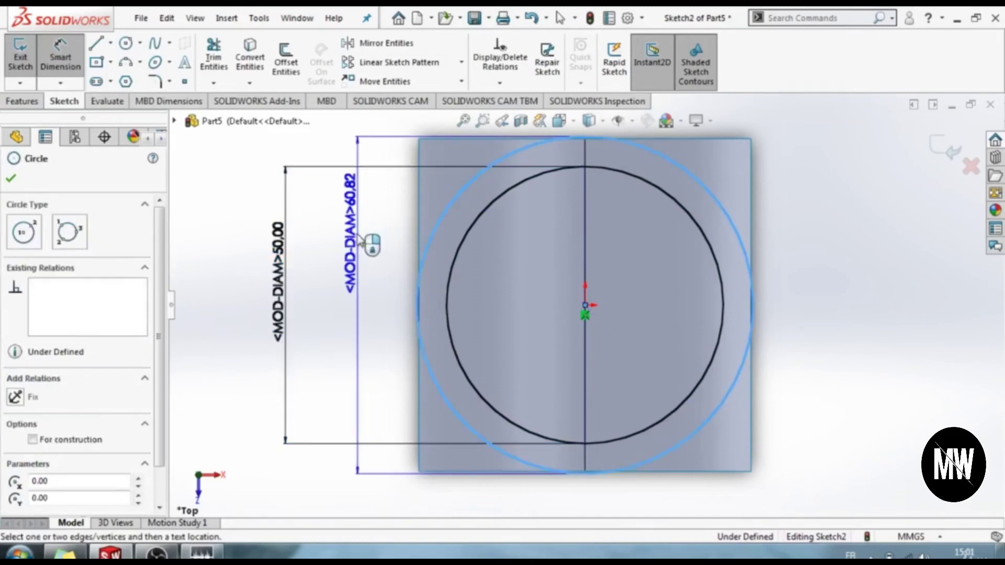
pyautogui.click(358, 237)
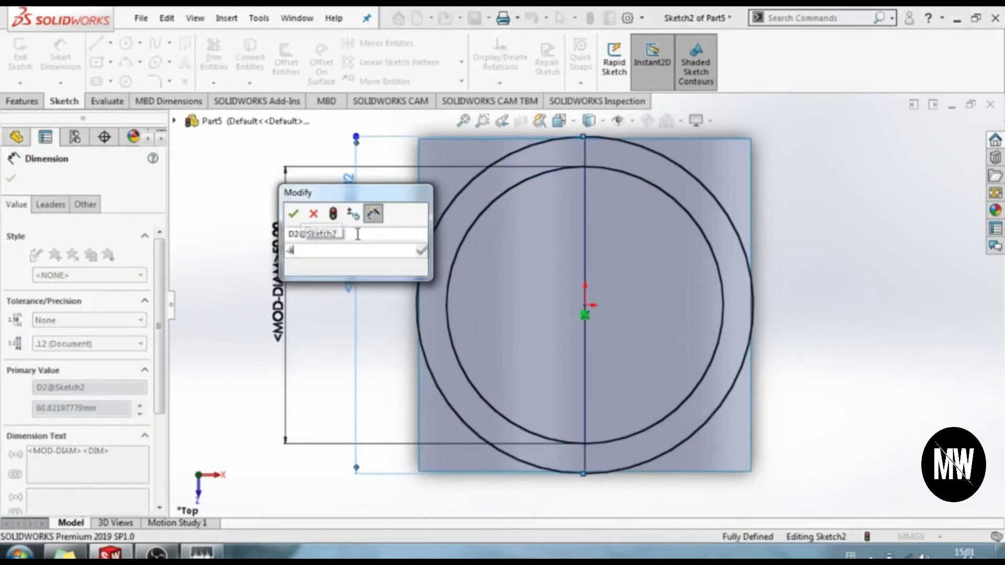
pyautogui.write('60')
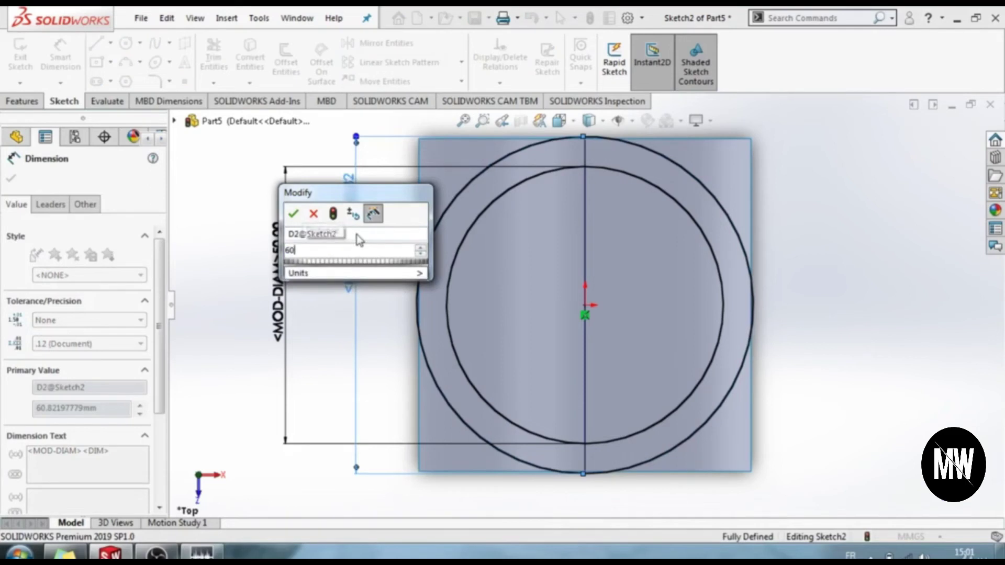
pyautogui.press('Return')
pyautogui.click(10, 178)
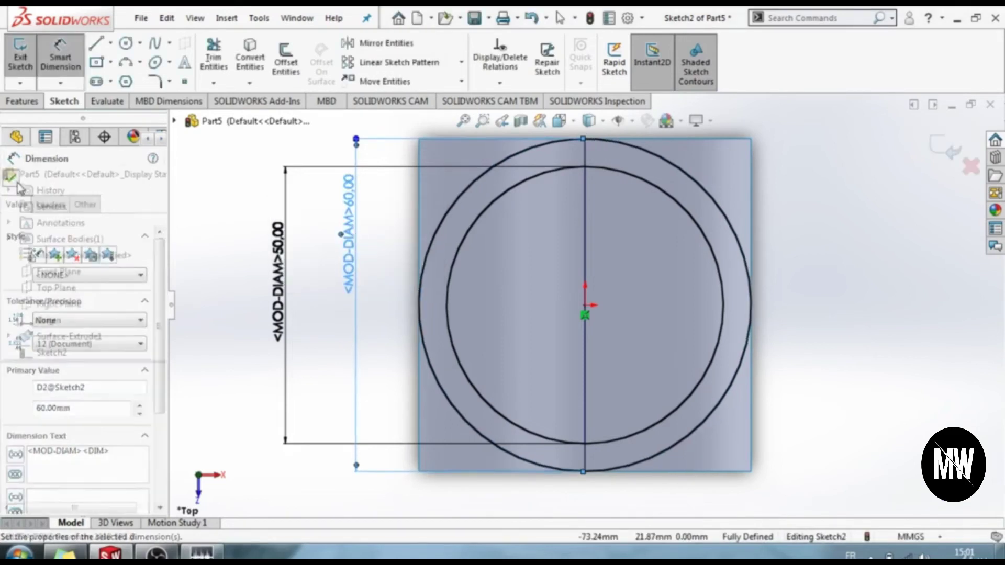
pyautogui.click(20, 55)
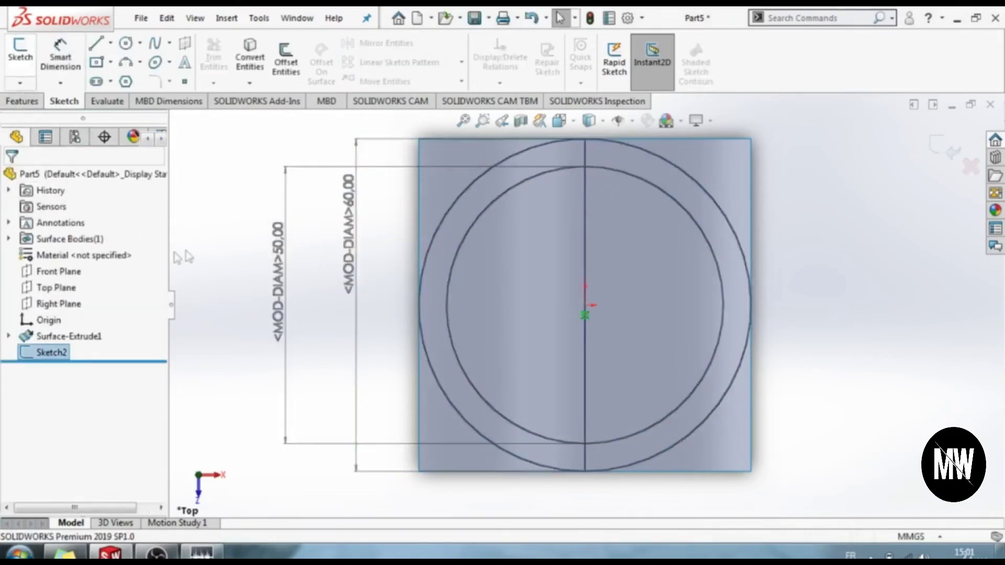
# Step: Start a standard Trim Surface with the two-circle sketch as trim tool, set to remove the selected pieces
pyautogui.moveTo(270, 362)
pyautogui.mouseDown(button='middle')
pyautogui.moveTo(287, 235)
pyautogui.moveTo(296, 270)
pyautogui.mouseUp(button='middle')
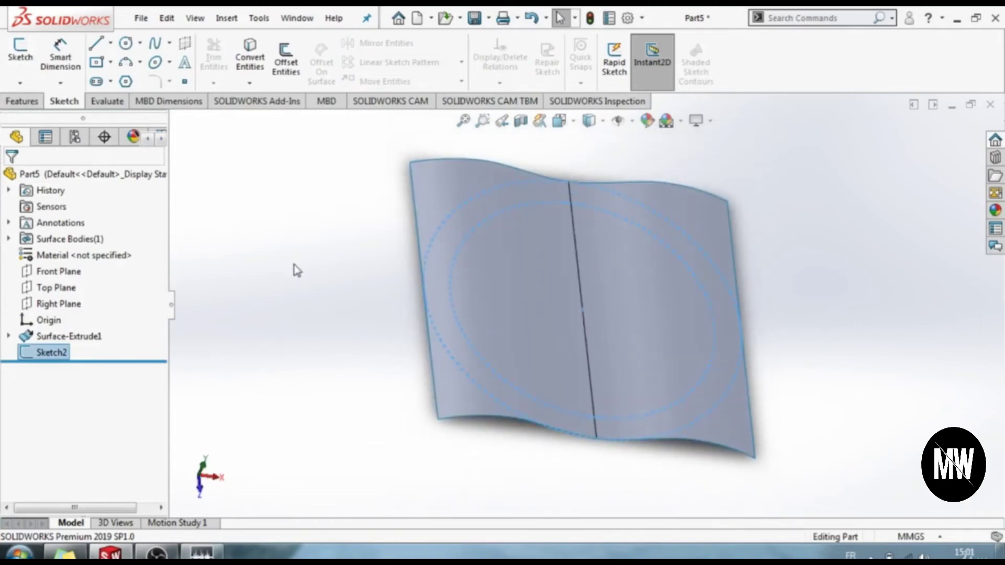
pyautogui.click(226, 18)
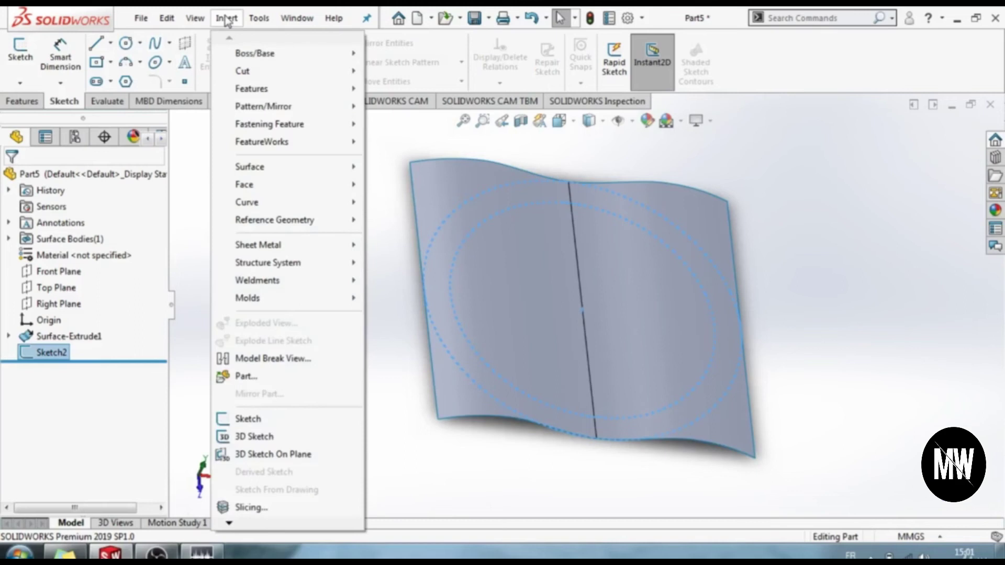
pyautogui.moveTo(307, 163)
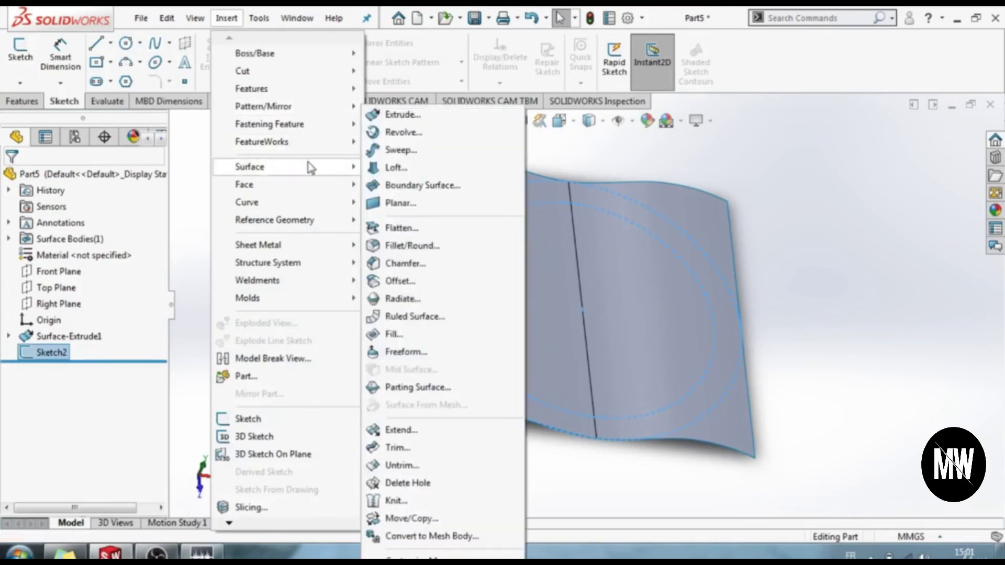
pyautogui.click(442, 448)
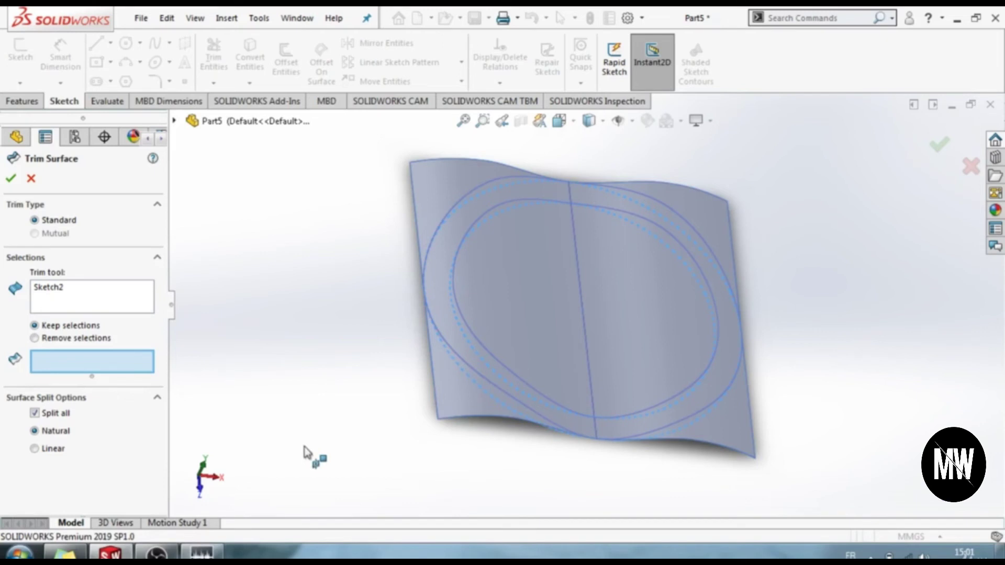
pyautogui.click(58, 338)
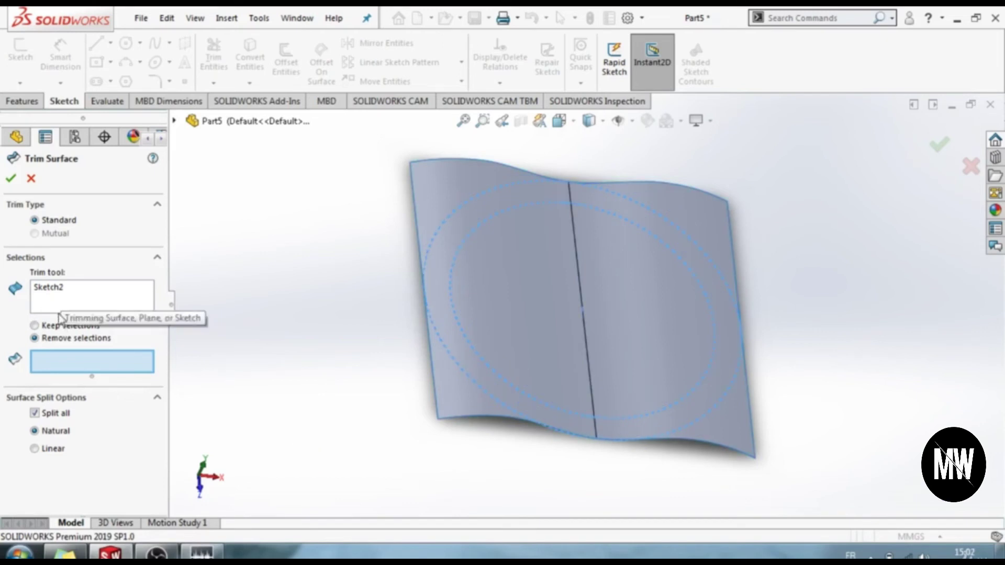
pyautogui.click(63, 287)
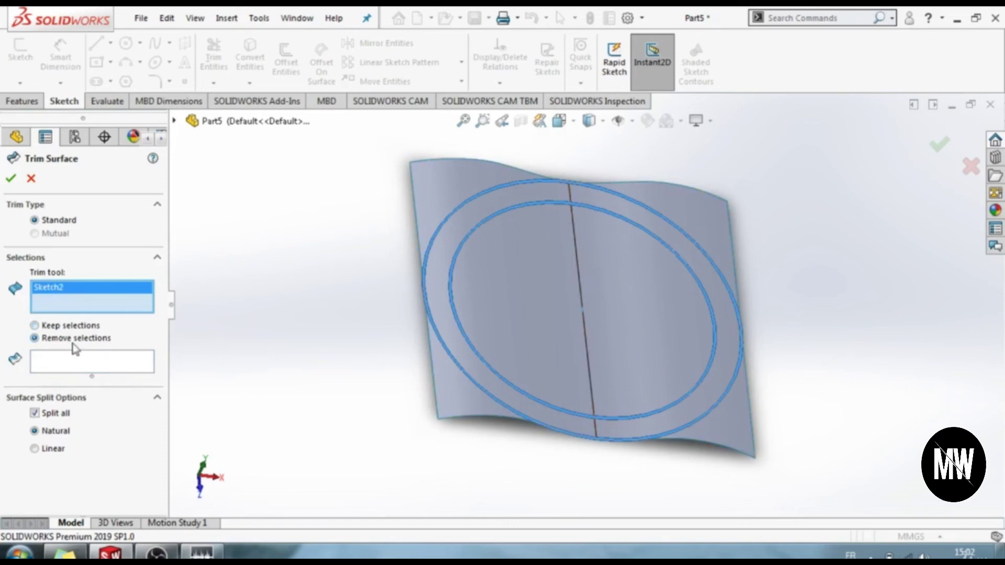
pyautogui.click(97, 364)
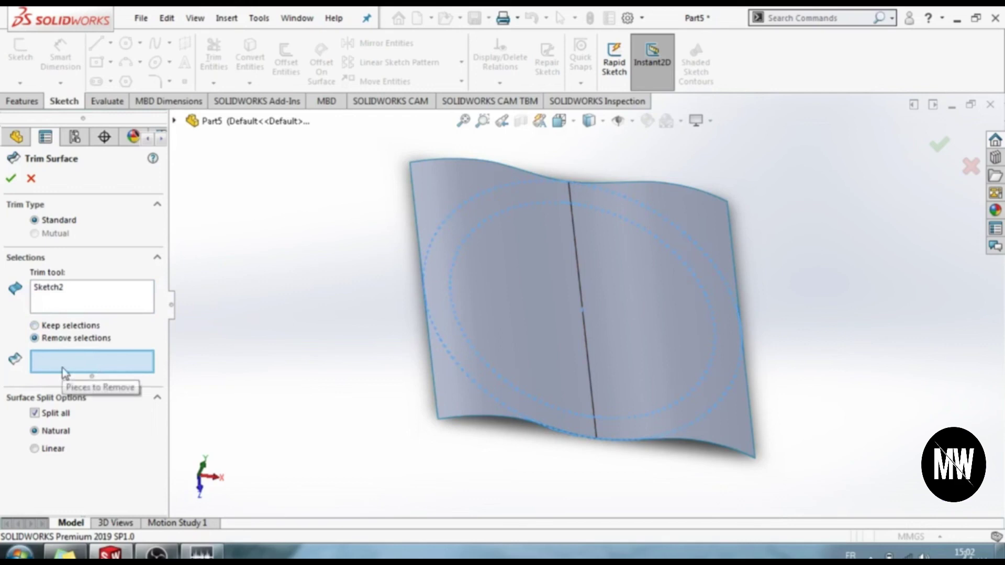
# Step: Select the area inside the inner circle and the four corner pieces outside the ring for removal
pyautogui.click(451, 191)
pyautogui.click(546, 286)
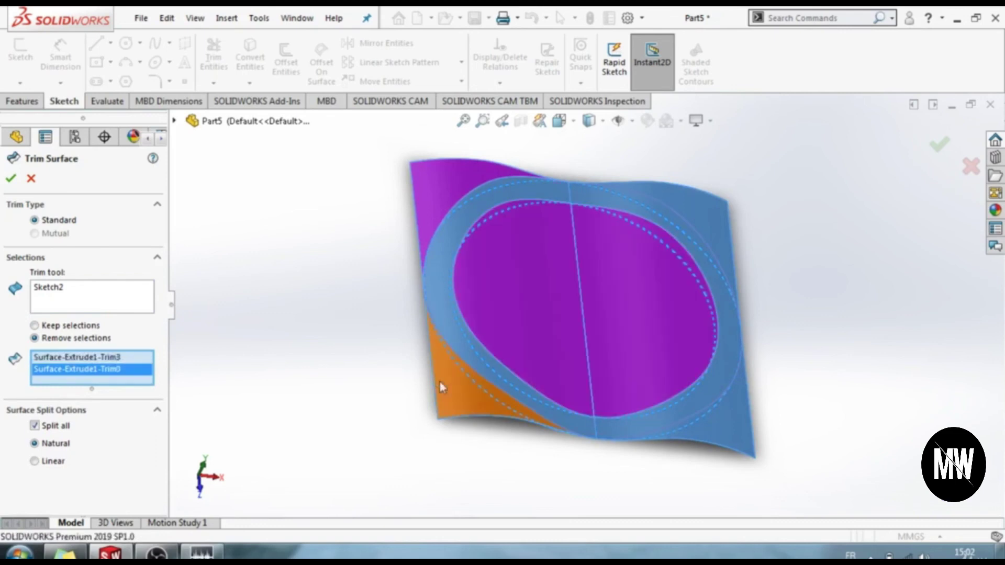
pyautogui.click(440, 387)
pyautogui.click(736, 437)
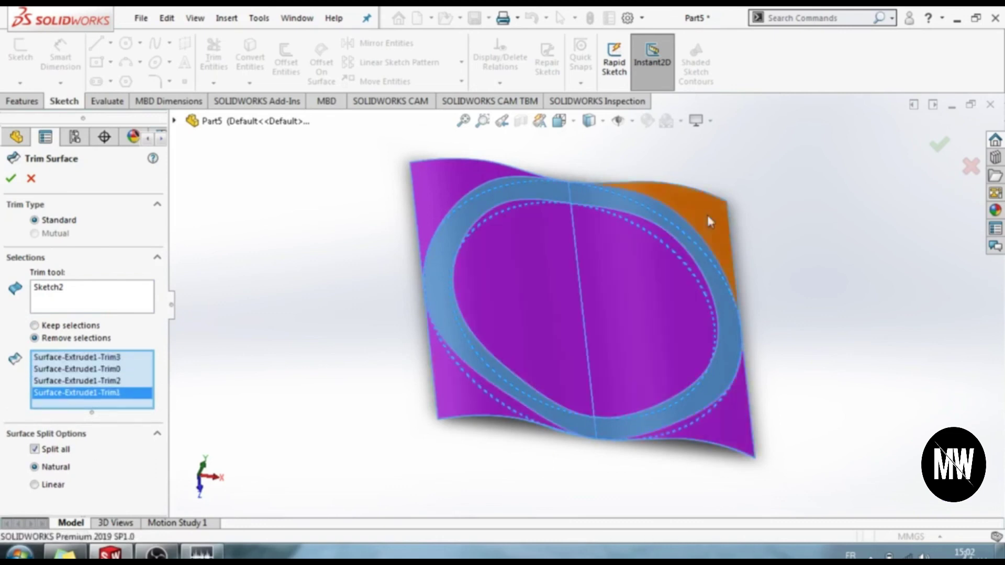
pyautogui.click(708, 221)
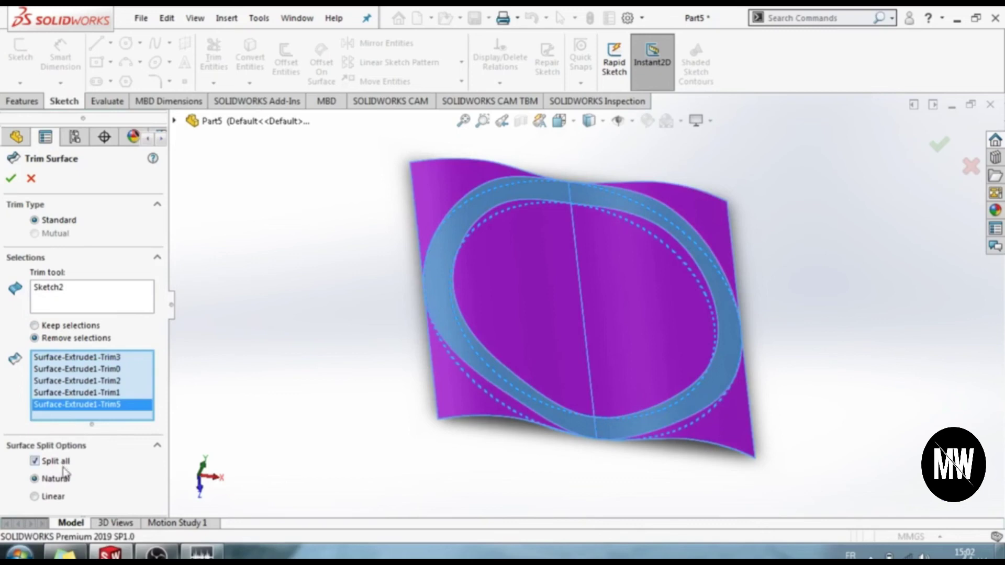